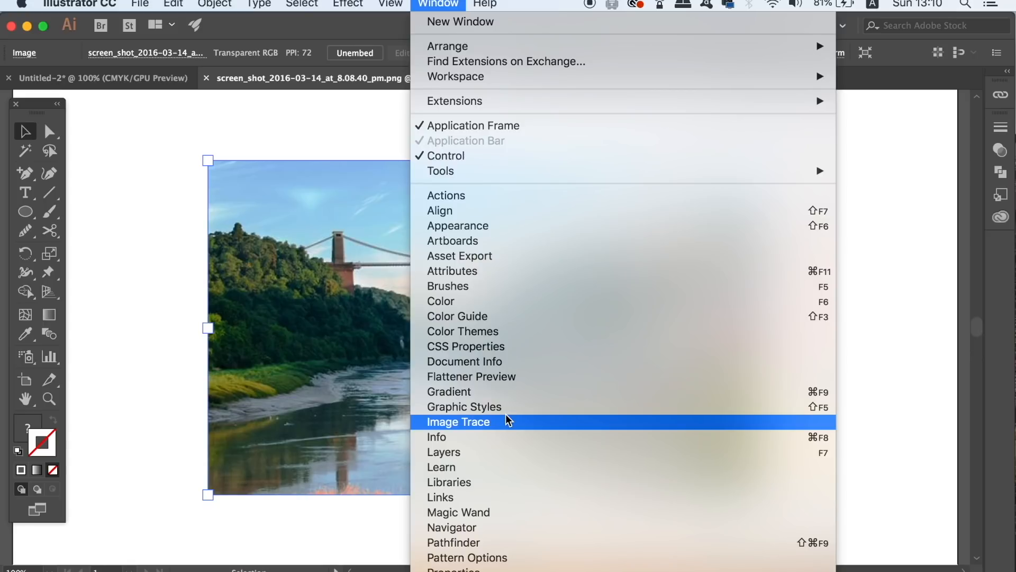
# Set up an Image Trace of the bridge photo with threshold 220, paths 91%, corners 57% and noise 1 px
pyautogui.click(506, 415)
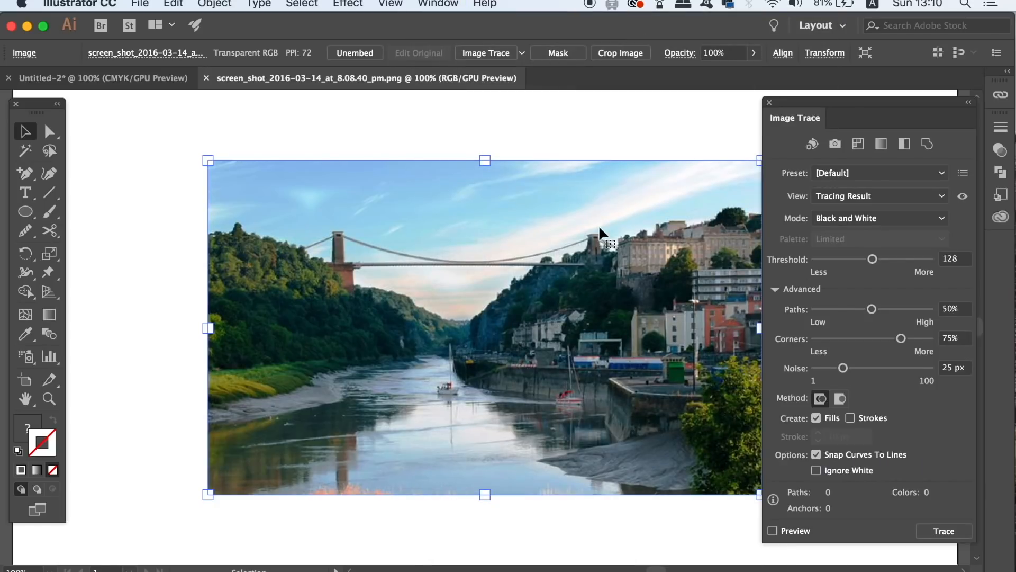
pyautogui.moveTo(598, 225); pyautogui.dragTo(517, 216)
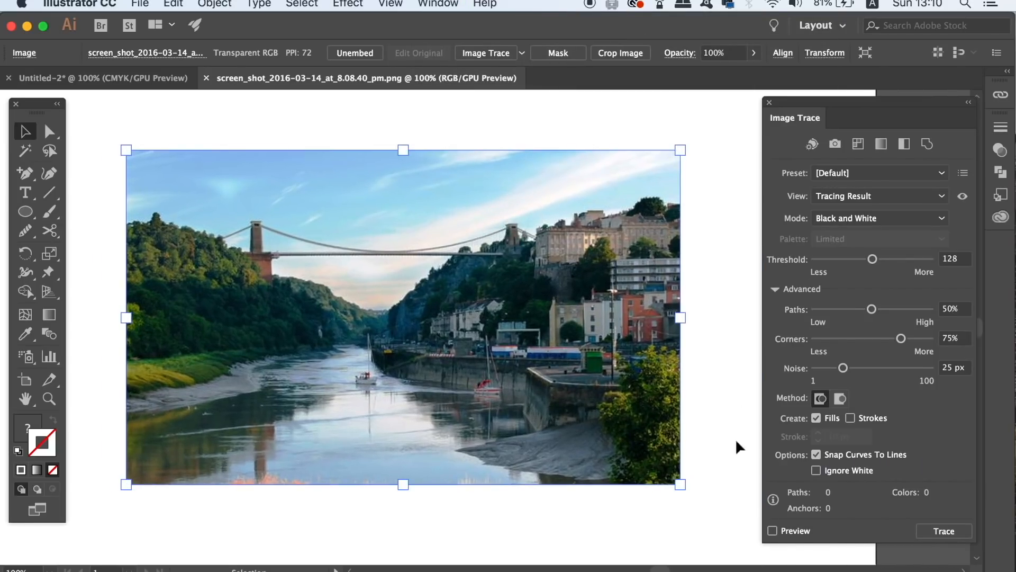
pyautogui.click(914, 260)
pyautogui.click(919, 309)
pyautogui.click(881, 339)
pyautogui.click(817, 369)
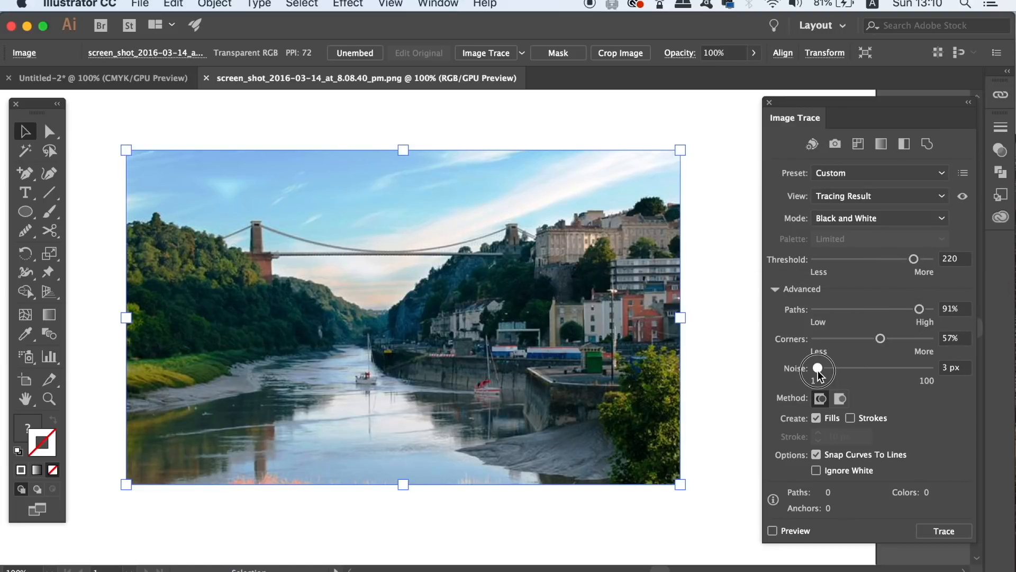
# Make the trace ignore white, turn on its preview and set the threshold to 200
pyautogui.click(840, 471)
pyautogui.click(783, 531)
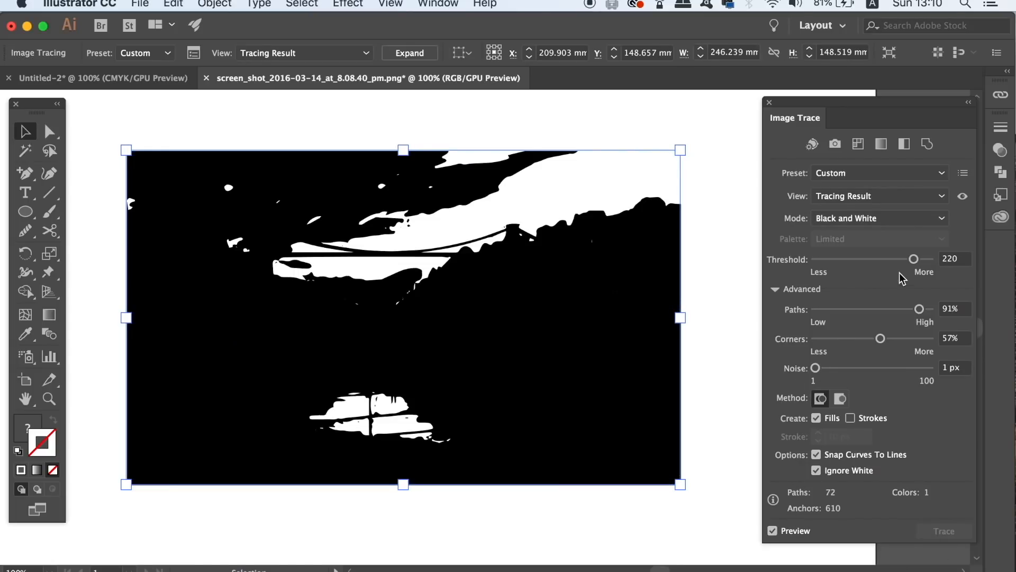
pyautogui.moveTo(908, 263); pyautogui.dragTo(906, 262)
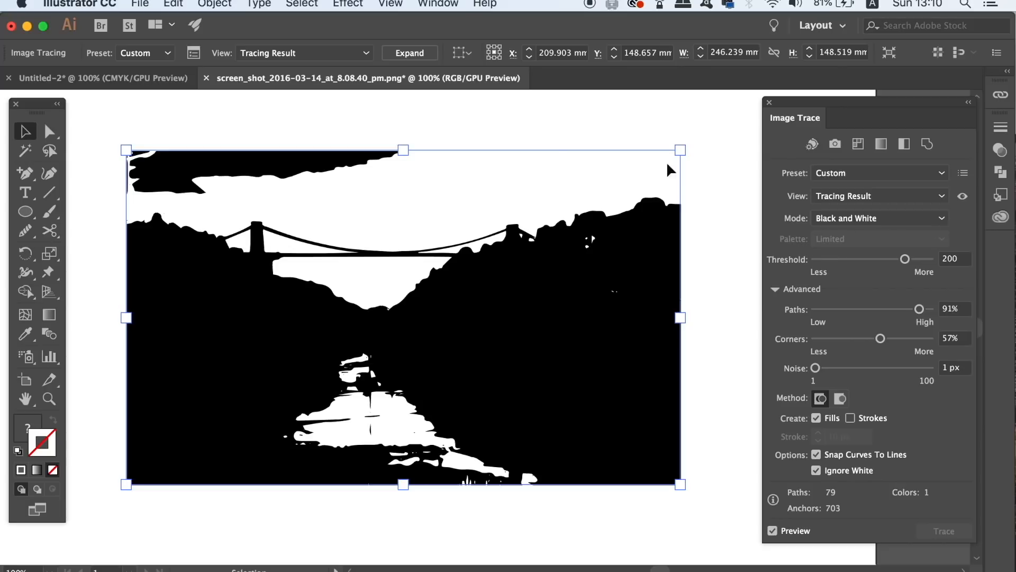
# Expand the image tracing of the bridge photo into editable vector paths
pyautogui.click(229, 4)
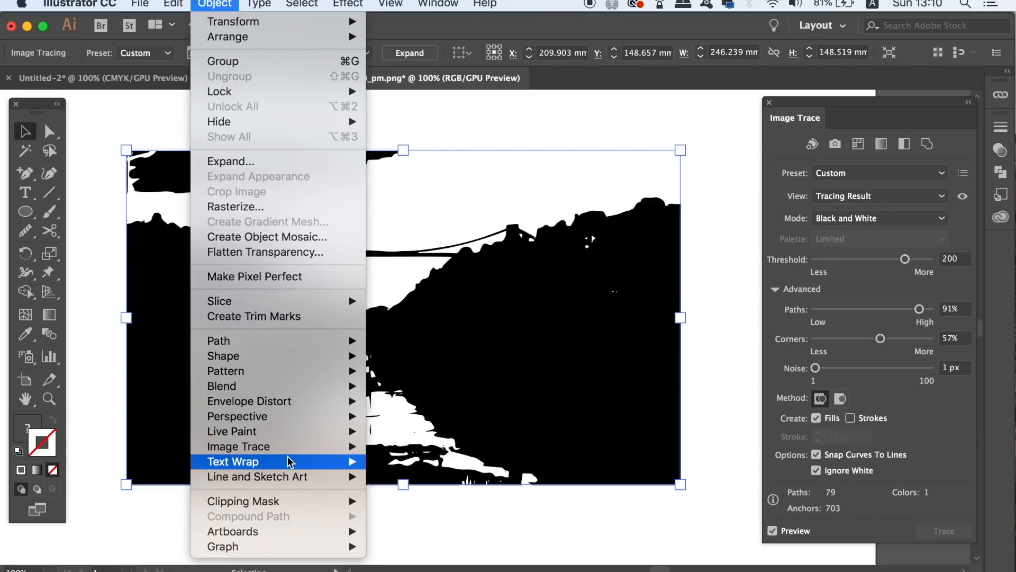
pyautogui.moveTo(294, 447)
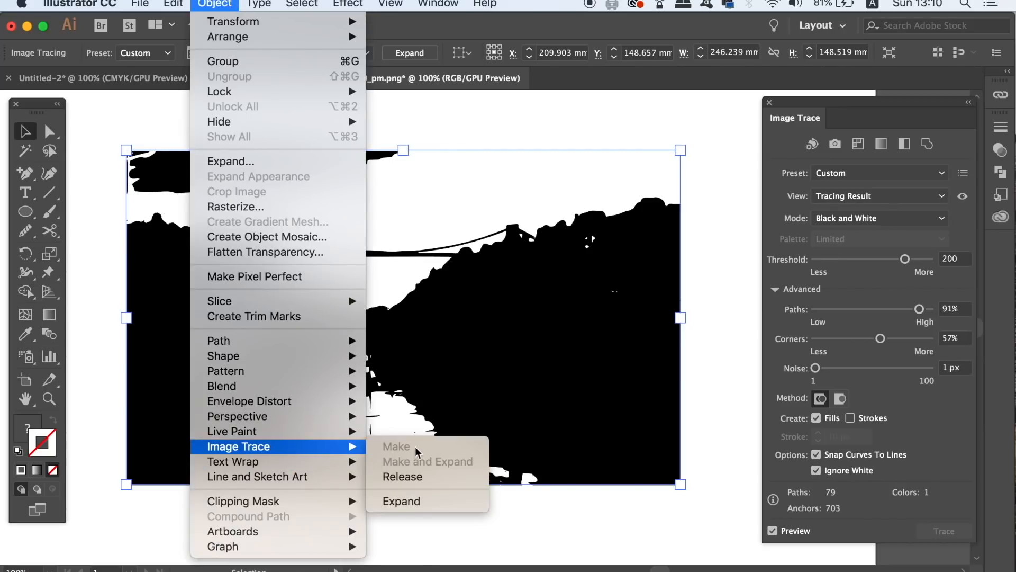
pyautogui.click(453, 503)
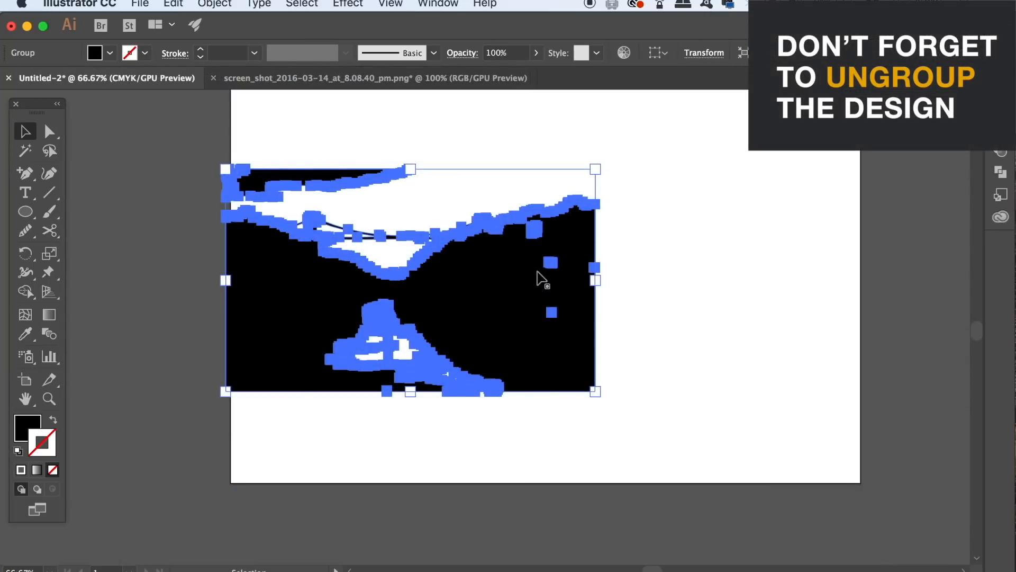
# Move the traced artwork fully onto the Untitled-2 artboard, ungroup it and clear the selection
pyautogui.moveTo(511, 296)
pyautogui.mouseDown()
pyautogui.moveTo(665, 292)
pyautogui.moveTo(677, 311)
pyautogui.mouseUp()
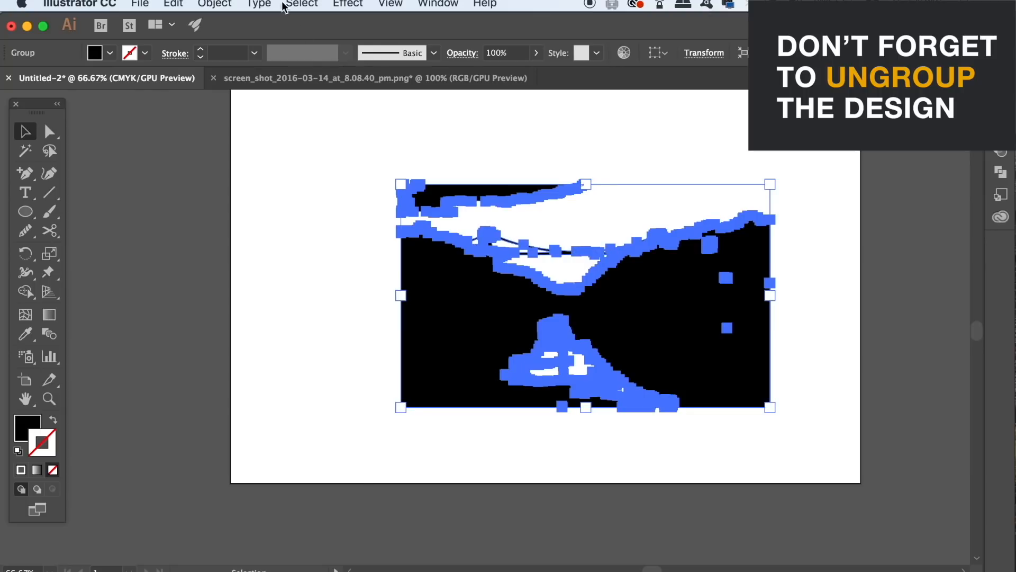
pyautogui.click(215, 4)
pyautogui.moveTo(259, 4)
pyautogui.moveTo(215, 5)
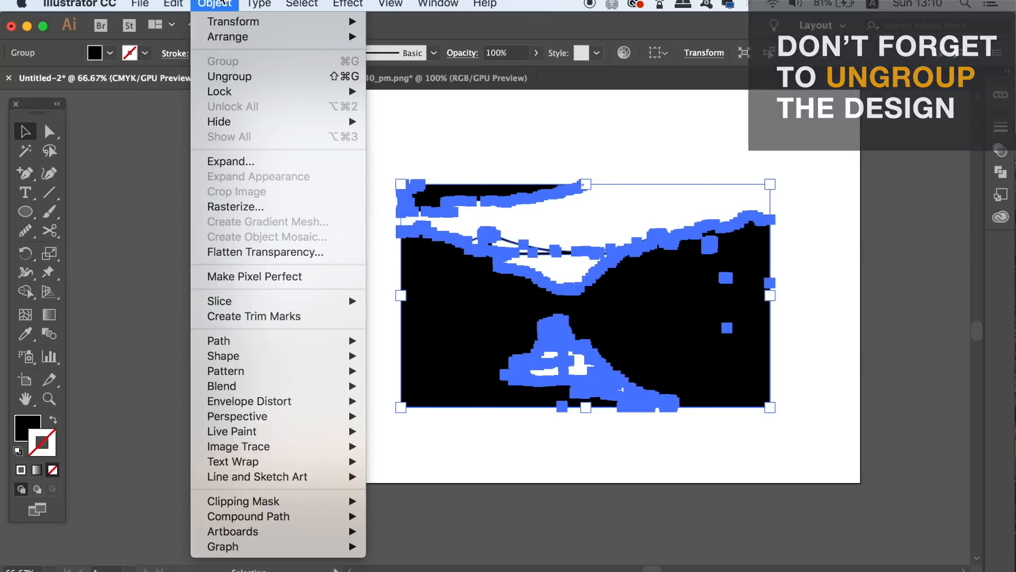
pyautogui.click(241, 79)
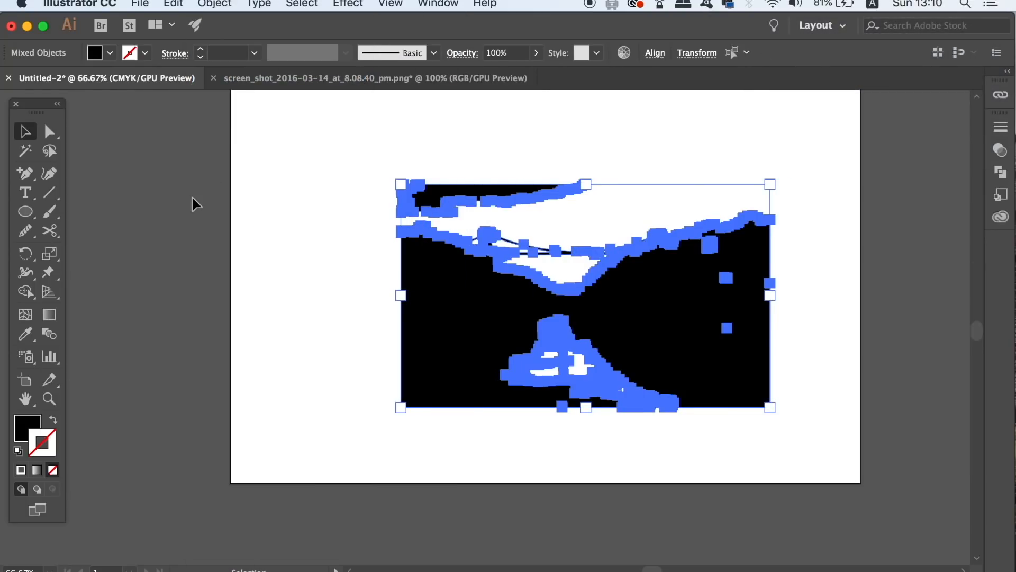
pyautogui.click(192, 195)
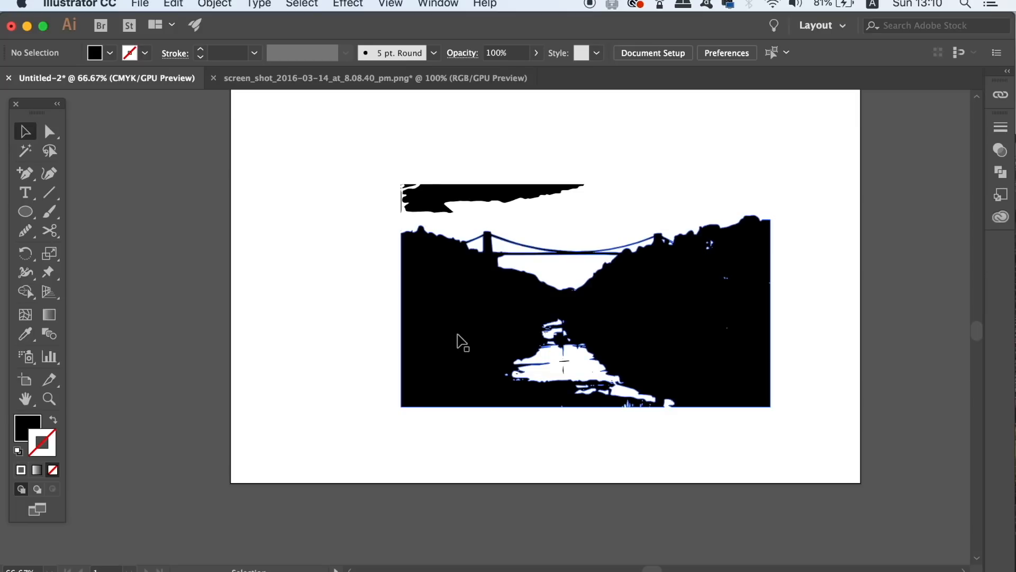
# Move the bridge landscape silhouette aside off the artboard and delete the leftover cloud shape and stray specks
pyautogui.moveTo(381, 340); pyautogui.dragTo(585, 342)
pyautogui.moveTo(650, 325); pyautogui.dragTo(149, 324)
pyautogui.click(511, 303)
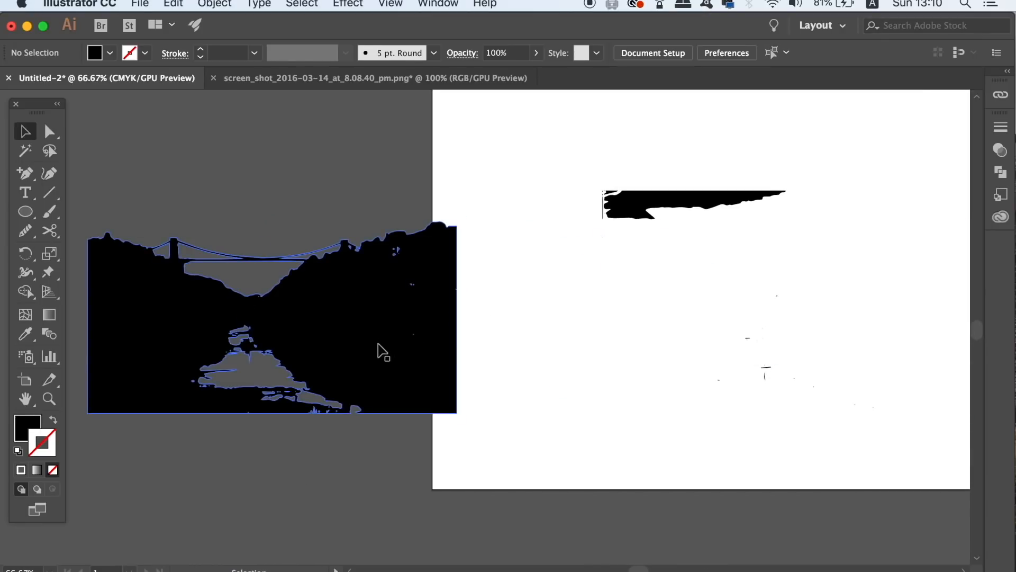
pyautogui.hscroll(5, 416, 315)
pyautogui.moveTo(357, 130)
pyautogui.mouseDown()
pyautogui.moveTo(619, 364)
pyautogui.moveTo(819, 474)
pyautogui.moveTo(904, 502)
pyautogui.mouseUp()
pyautogui.press('Delete')
# Move the landscape silhouette back onto the artboard and scale it down proportionally in the artboard's lower half
pyautogui.moveTo(193, 324); pyautogui.dragTo(646, 307)
pyautogui.click(619, 465)
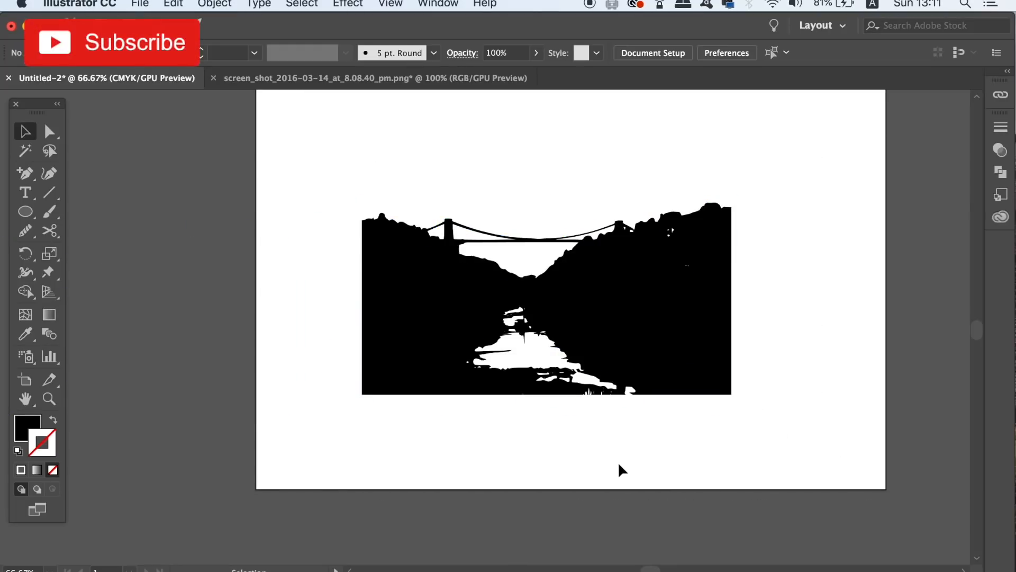
pyautogui.moveTo(706, 411); pyautogui.dragTo(686, 453)
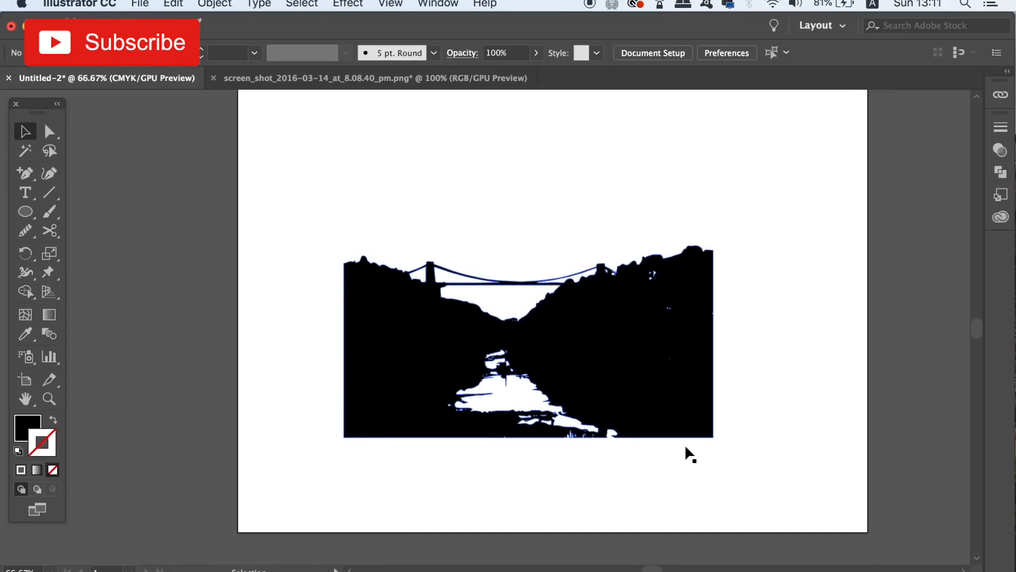
pyautogui.press('super+minus')
pyautogui.press('super+plus')
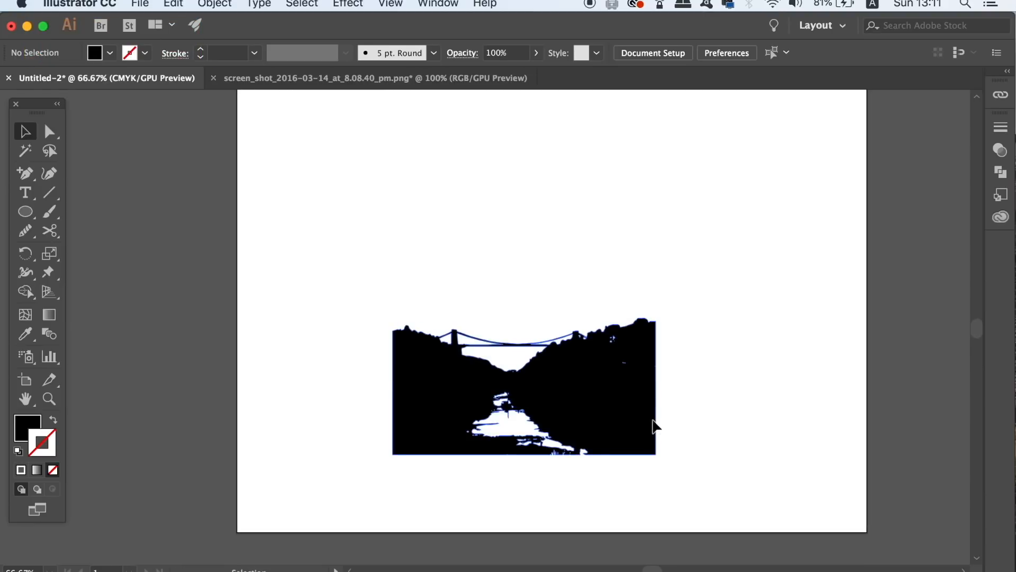
# Fill the landscape silhouette with a linear gradient and color its end stop with a dark red swatch
pyautogui.click(653, 422)
pyautogui.click(21, 420)
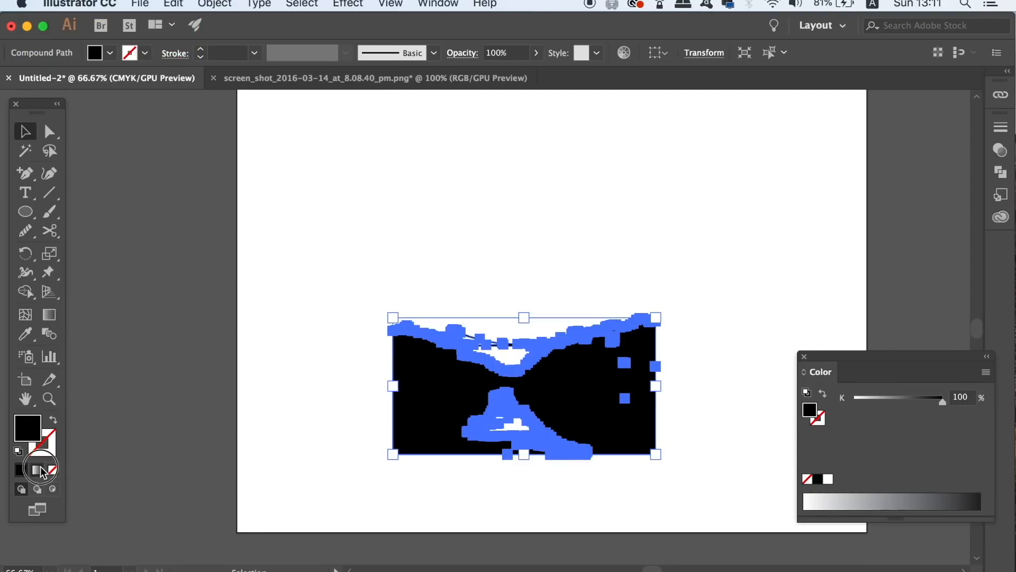
pyautogui.click(37, 470)
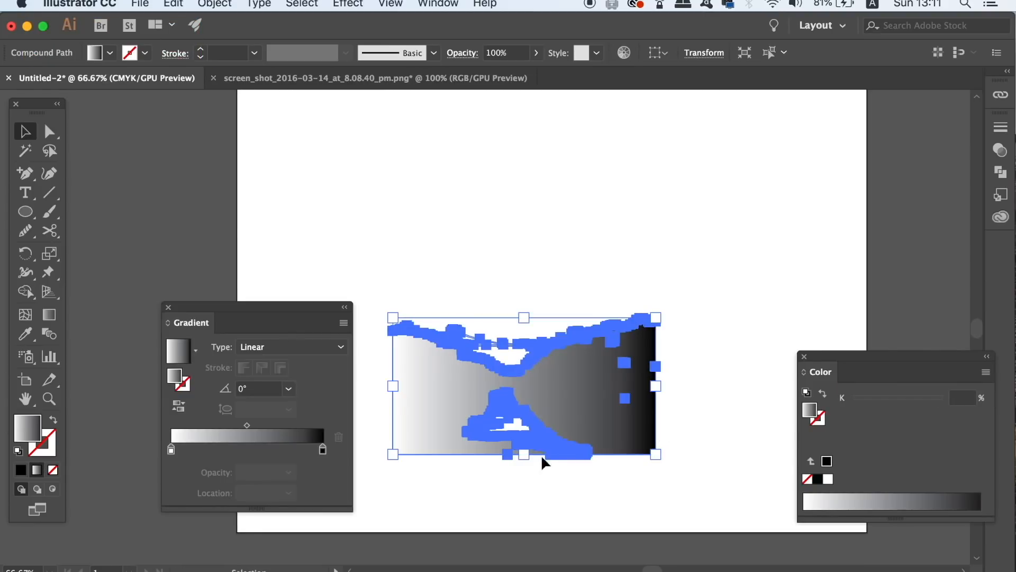
pyautogui.doubleClick(322, 448)
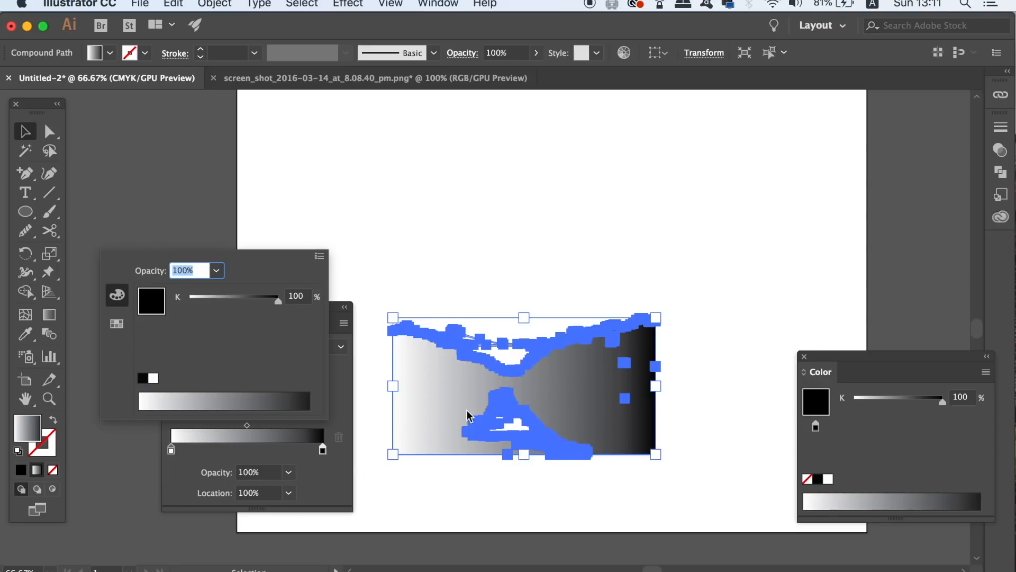
pyautogui.click(117, 324)
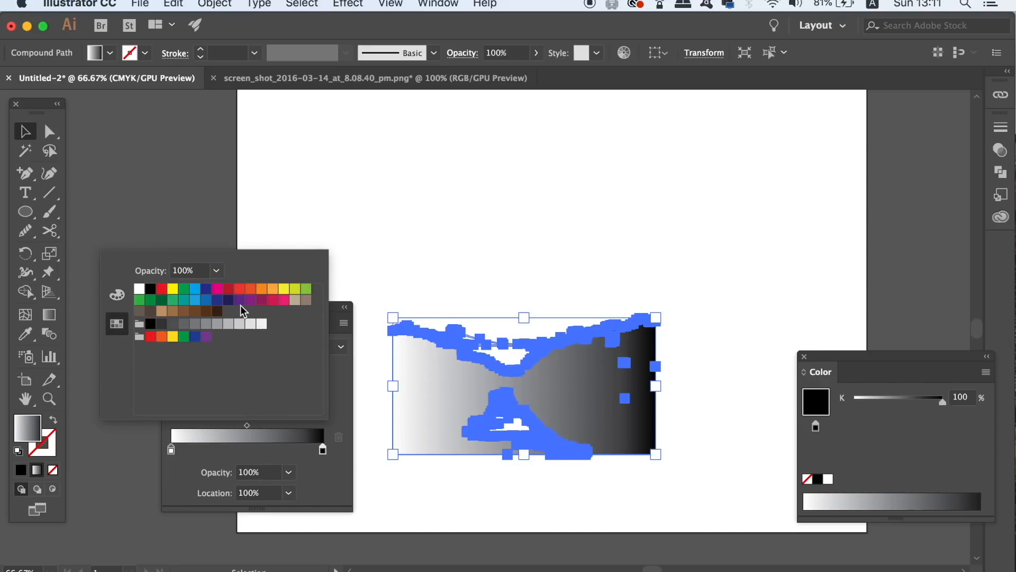
pyautogui.click(228, 288)
# Color the gradient's start stop orange-red with C 0, M 80, Y 94, K 14 and darken the red end stop
pyautogui.doubleClick(171, 449)
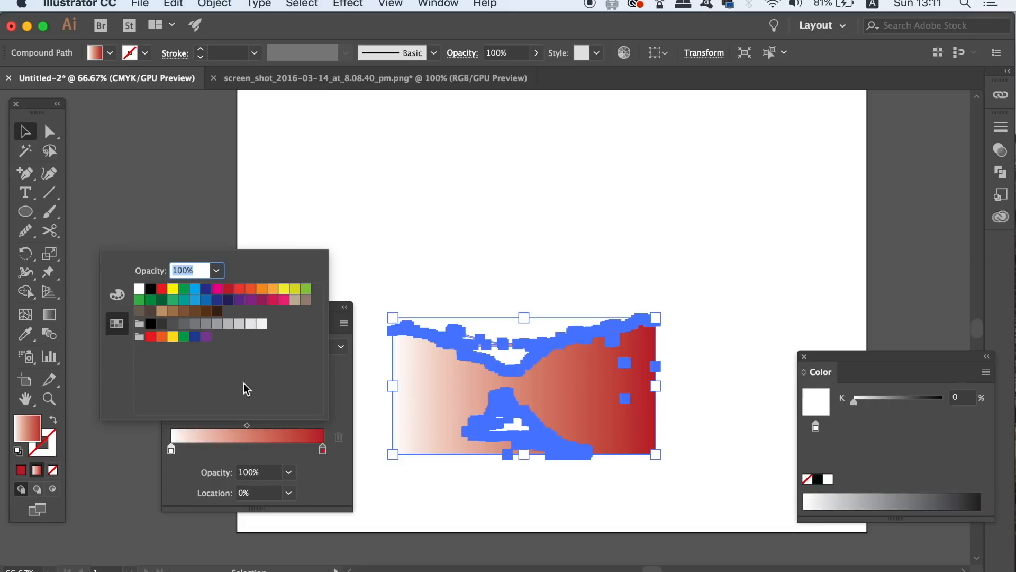
pyautogui.click(228, 289)
pyautogui.click(117, 294)
pyautogui.moveTo(267, 327); pyautogui.dragTo(275, 325)
pyautogui.moveTo(201, 363); pyautogui.dragTo(211, 363)
pyautogui.click(193, 457)
pyautogui.doubleClick(171, 449)
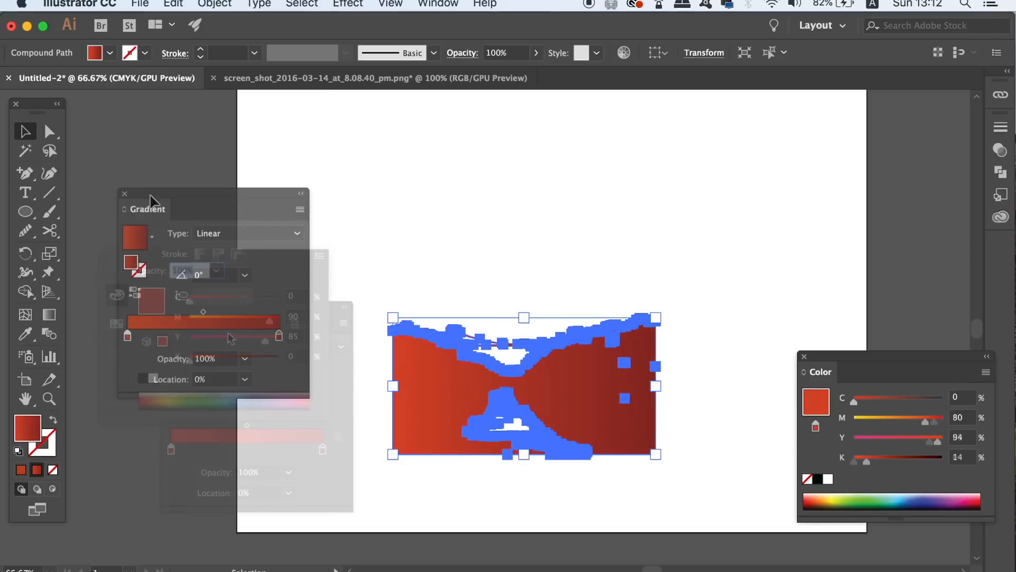
# Redirect the gradient across the silhouette with the Gradient tool, running from above it down to its bottom edge at about -109°, and deselect
pyautogui.click(49, 314)
pyautogui.moveTo(461, 498)
pyautogui.mouseDown()
pyautogui.moveTo(529, 296)
pyautogui.moveTo(568, 321)
pyautogui.mouseUp()
pyautogui.moveTo(478, 312); pyautogui.dragTo(573, 468)
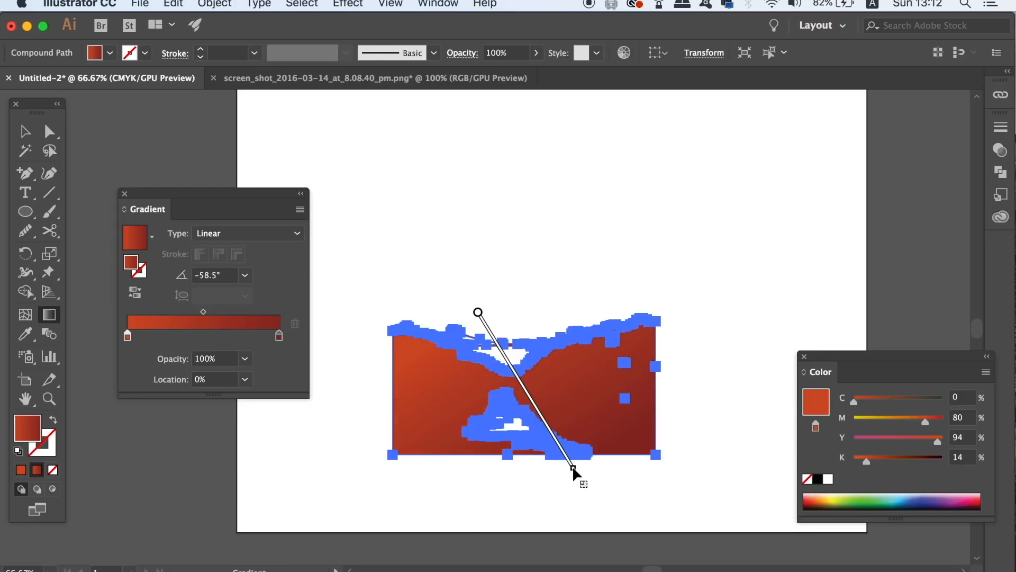
pyautogui.moveTo(602, 303); pyautogui.dragTo(463, 449)
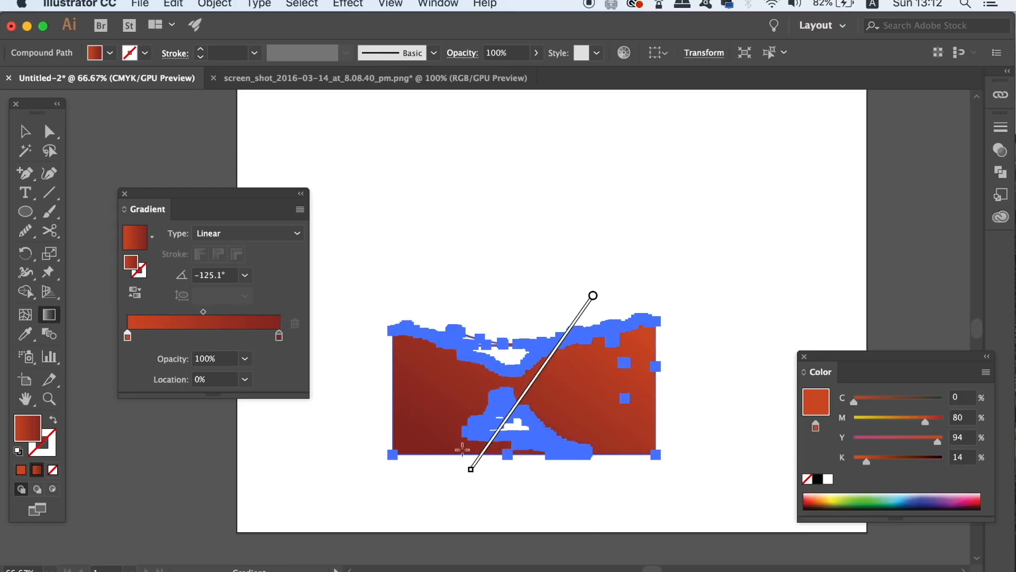
pyautogui.moveTo(563, 284); pyautogui.dragTo(504, 470)
pyautogui.press('v')
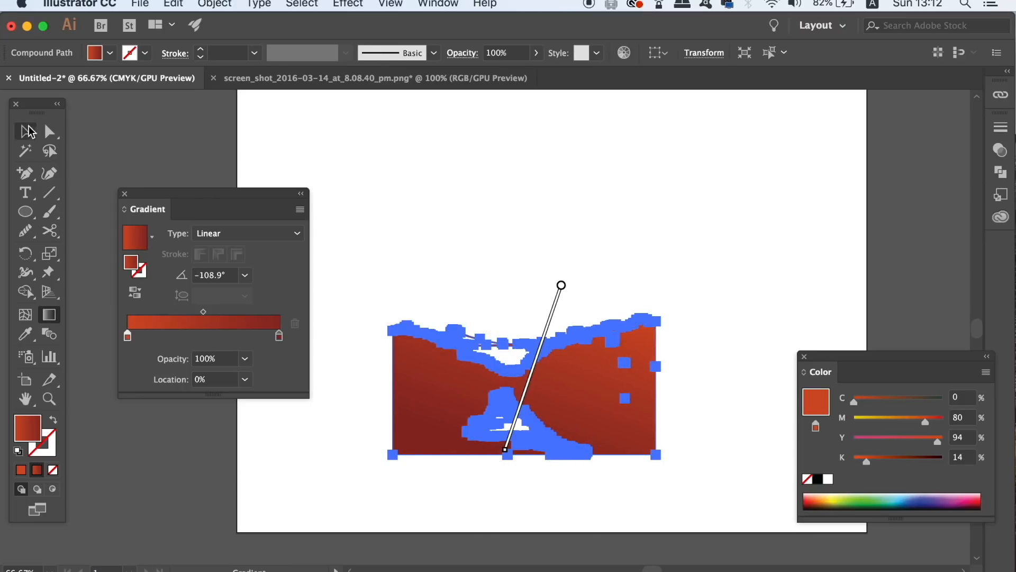
pyautogui.click(420, 154)
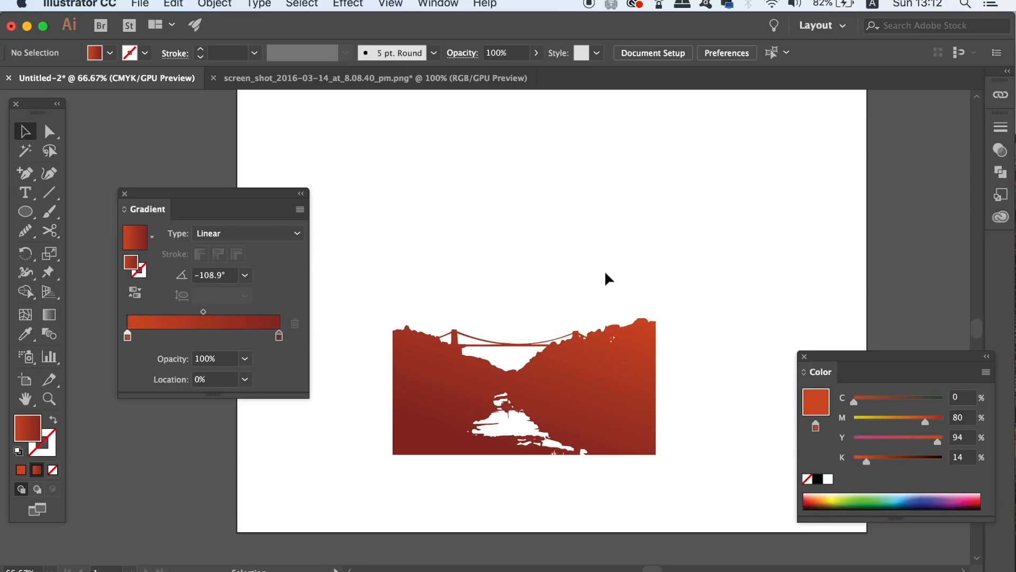
# Draw an angular Pen tool path from the silhouette's upper-left corner outward, below the landscape and up beyond its right side
pyautogui.press('super+1')
pyautogui.press('super+F9')
pyautogui.click(24, 172)
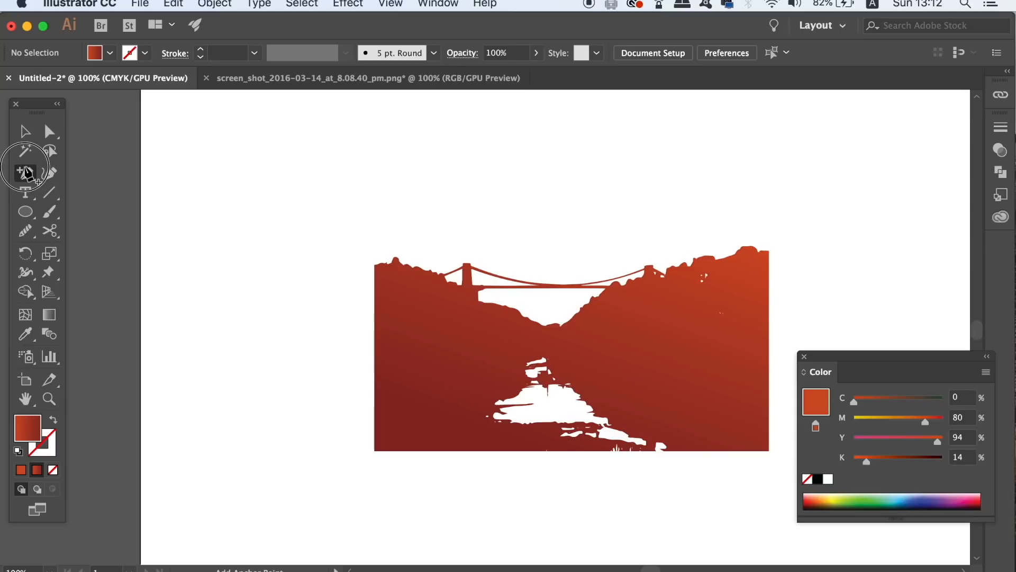
pyautogui.moveTo(25, 173); pyautogui.dragTo(85, 173)
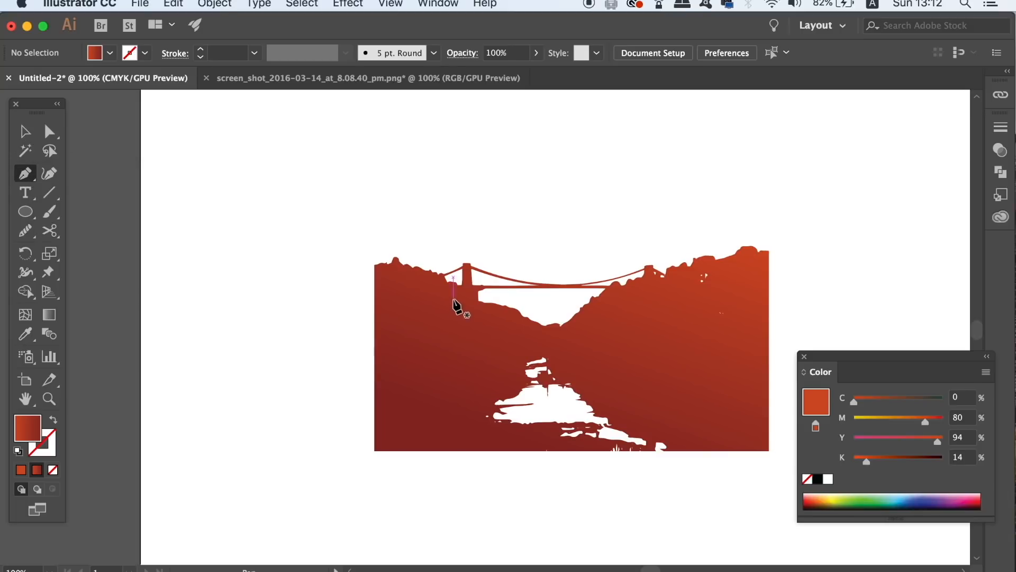
pyautogui.moveTo(373, 263); pyautogui.dragTo(298, 514)
pyautogui.scroll(-3, 258, 448)
pyautogui.hscroll(2, 258, 447)
pyautogui.click(425, 481)
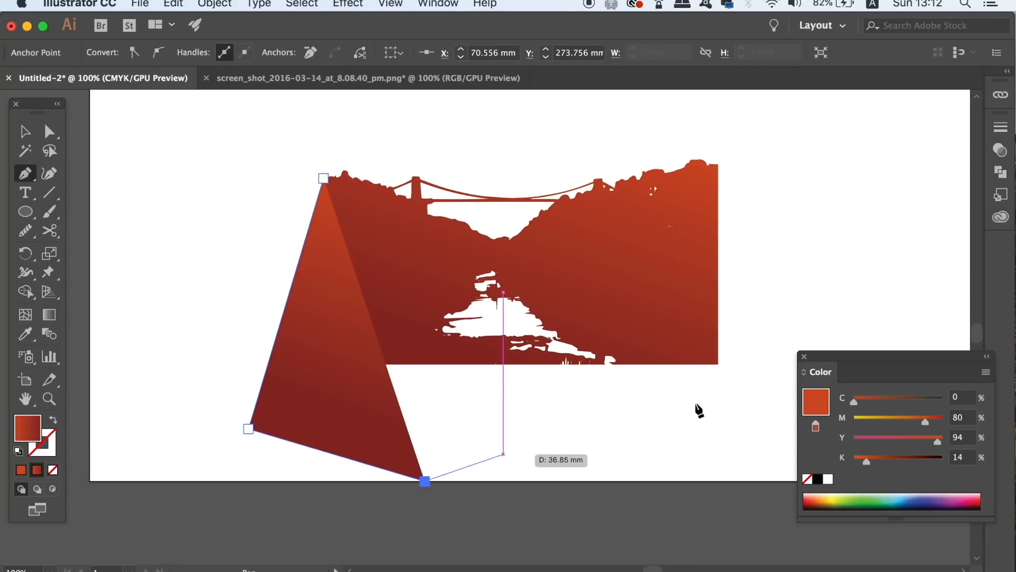
pyautogui.click(744, 407)
pyautogui.click(784, 305)
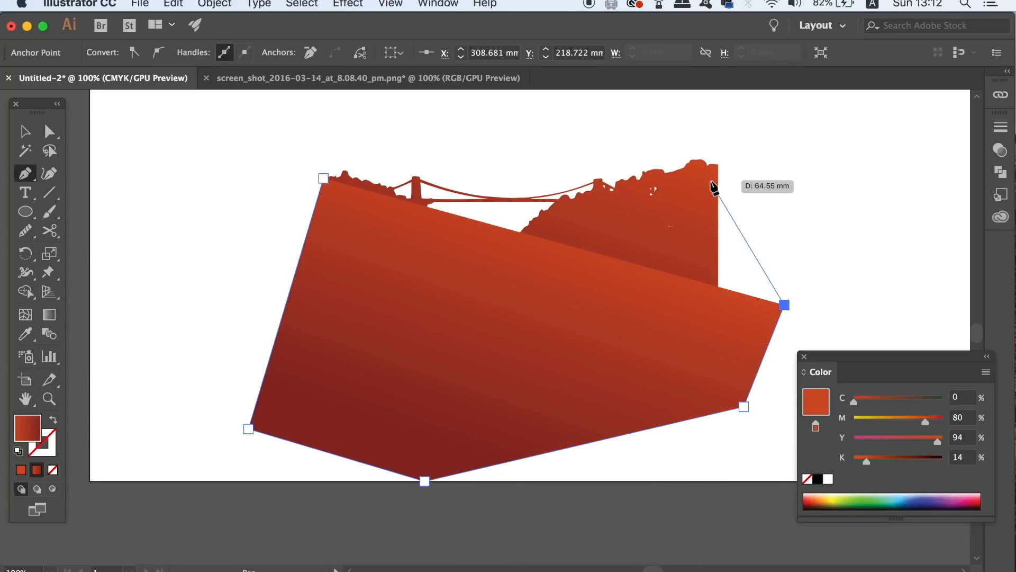
# Close the path along the silhouette's right, bottom and left edges, swapping fill and stroke while tracing and restoring the gradient fill
pyautogui.click(719, 165)
pyautogui.hotkey('shift', 'x')
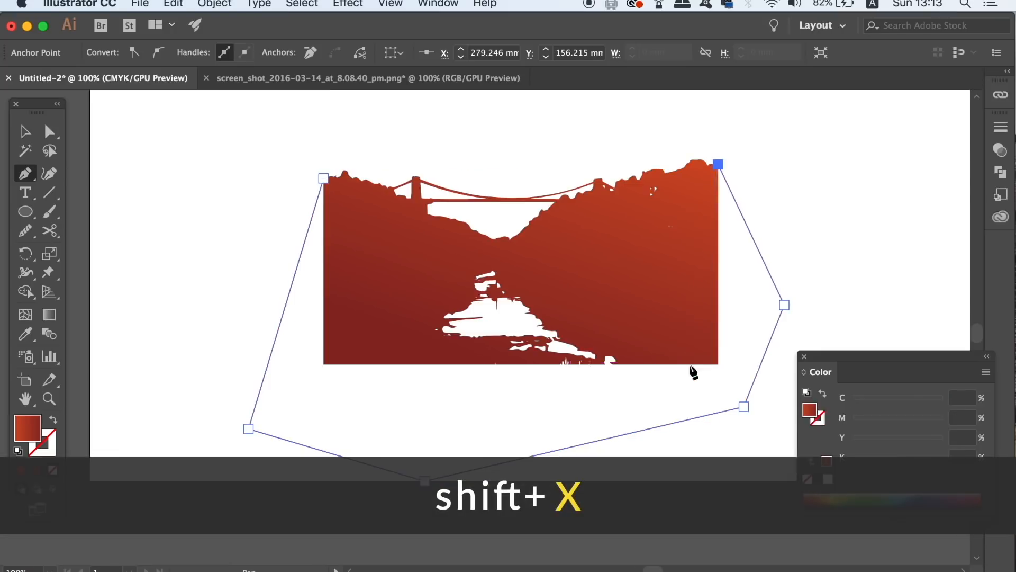
pyautogui.click(719, 365)
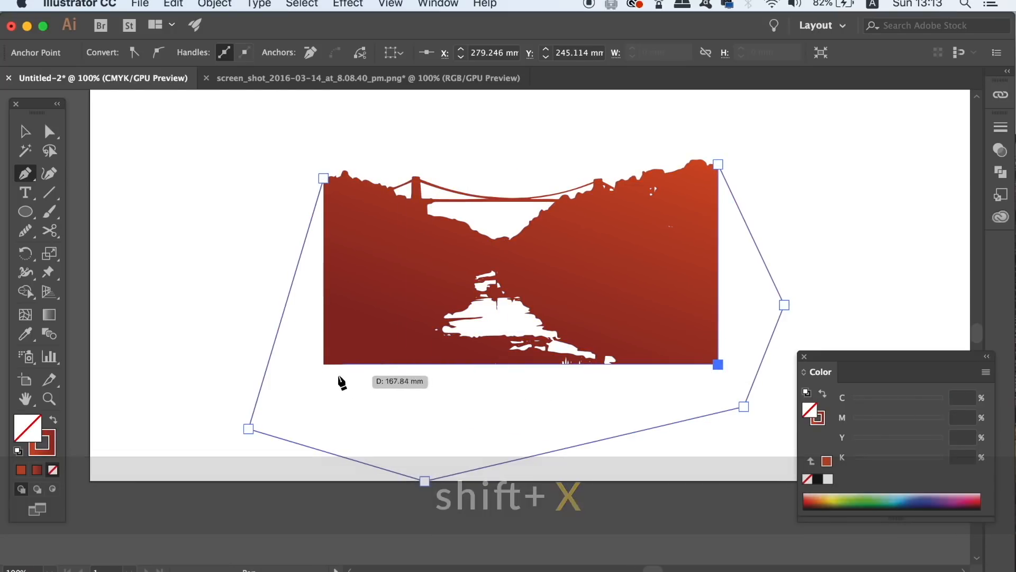
pyautogui.click(324, 365)
pyautogui.click(323, 178)
pyautogui.hotkey('shift', 'x')
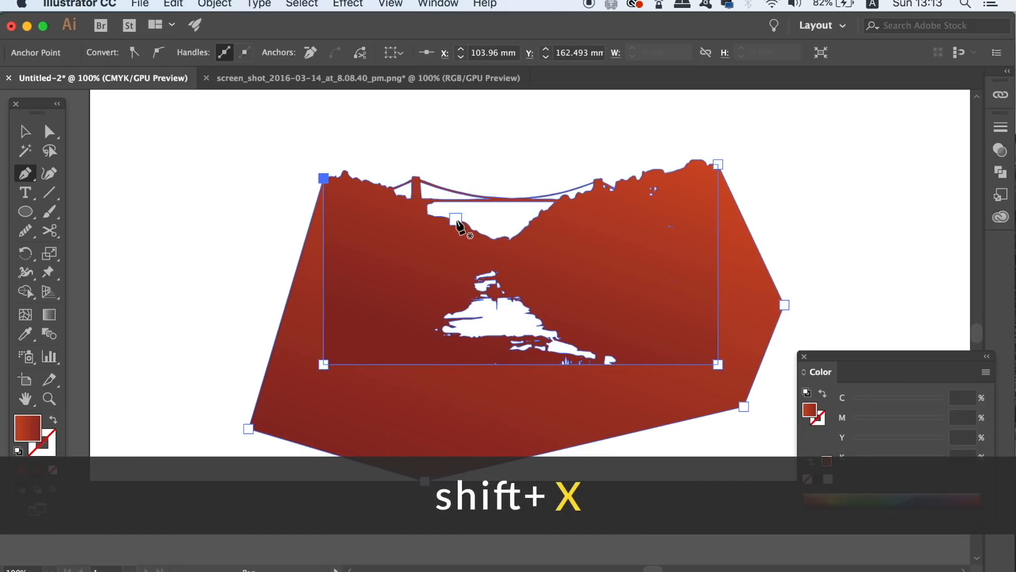
# Select the angular base together with the landscape silhouette, merge them with the Pathfinder Unite shape mode, and deselect
pyautogui.press('v')
pyautogui.keyDown('shift'); pyautogui.click(656, 291); pyautogui.keyUp('shift')
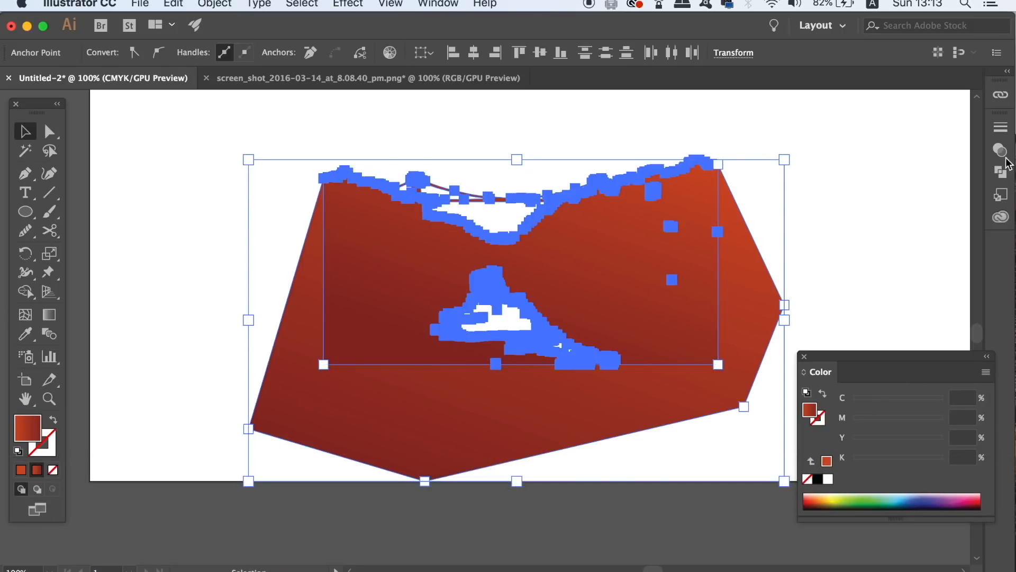
pyautogui.click(1001, 172)
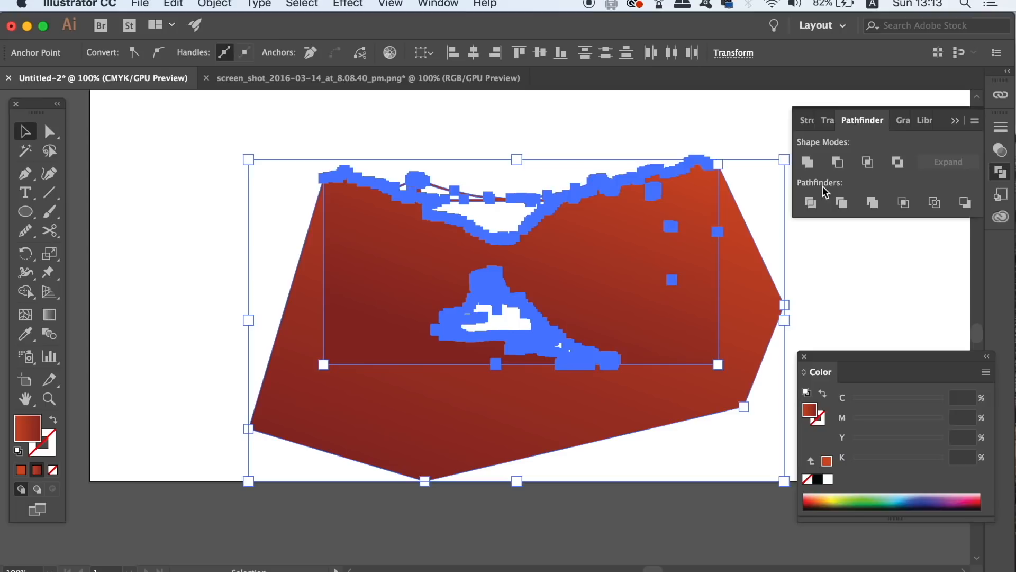
pyautogui.click(809, 161)
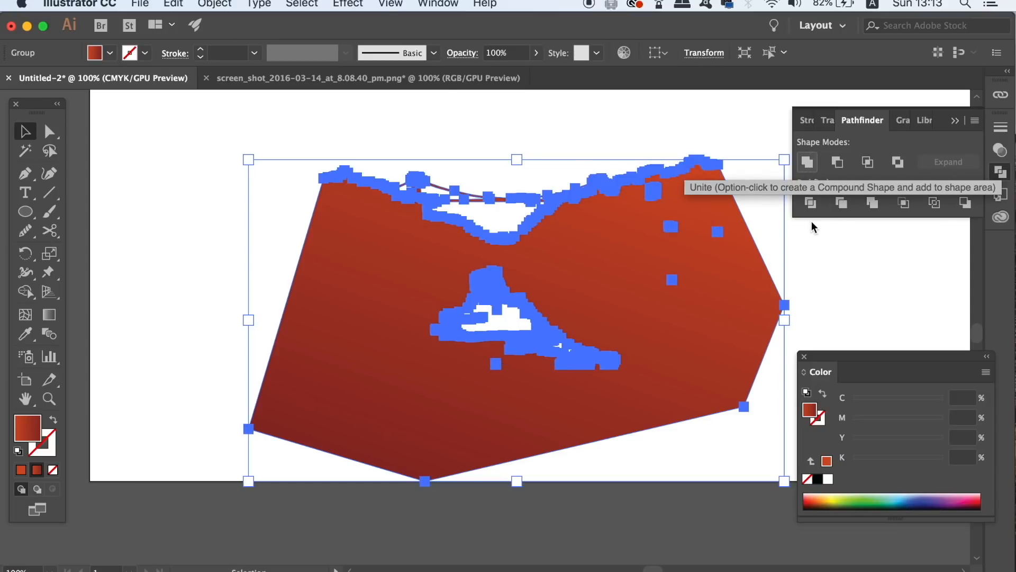
pyautogui.click(842, 295)
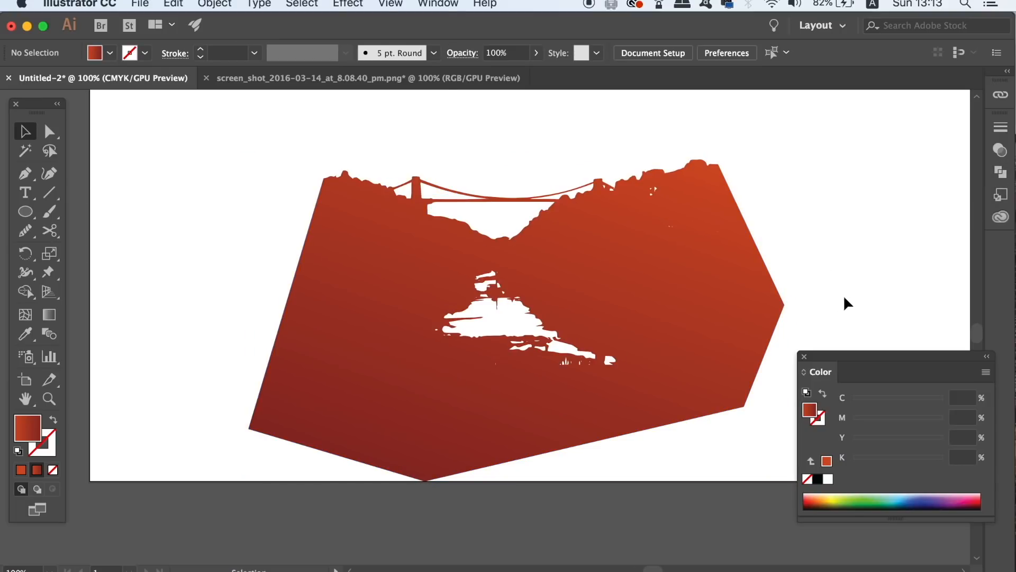
pyautogui.press('super+minus')
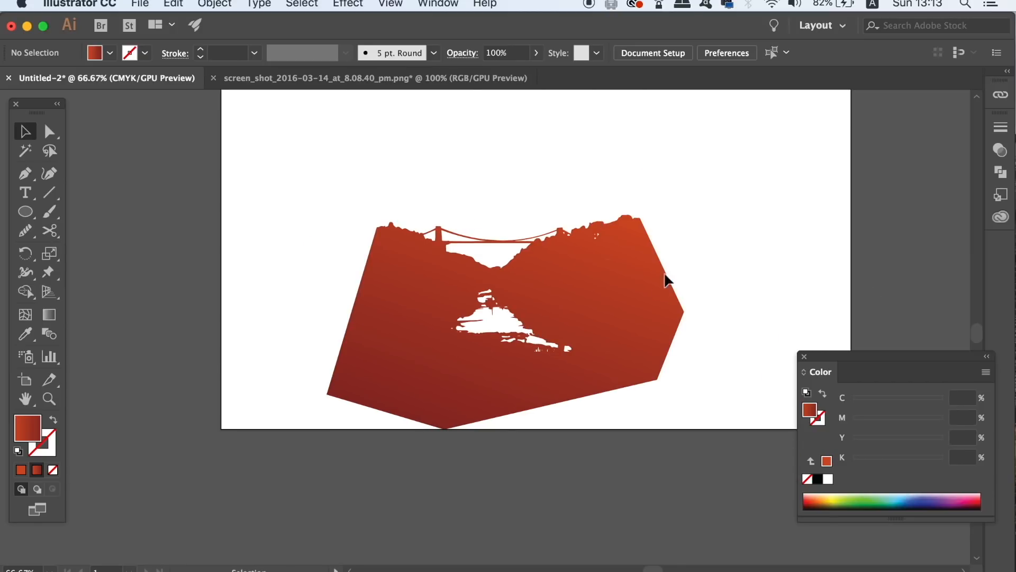
# Draw a gradient-filled circle with the Ellipse tool in the empty area above the bridge
pyautogui.press('a')
pyautogui.press('super+equal')
pyautogui.press('super+equal')
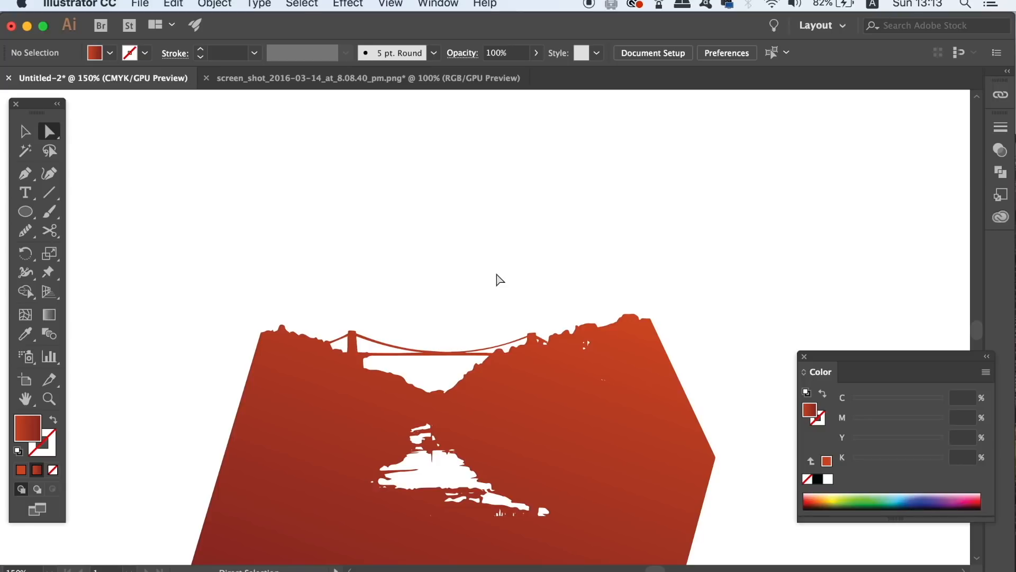
pyautogui.press('l')
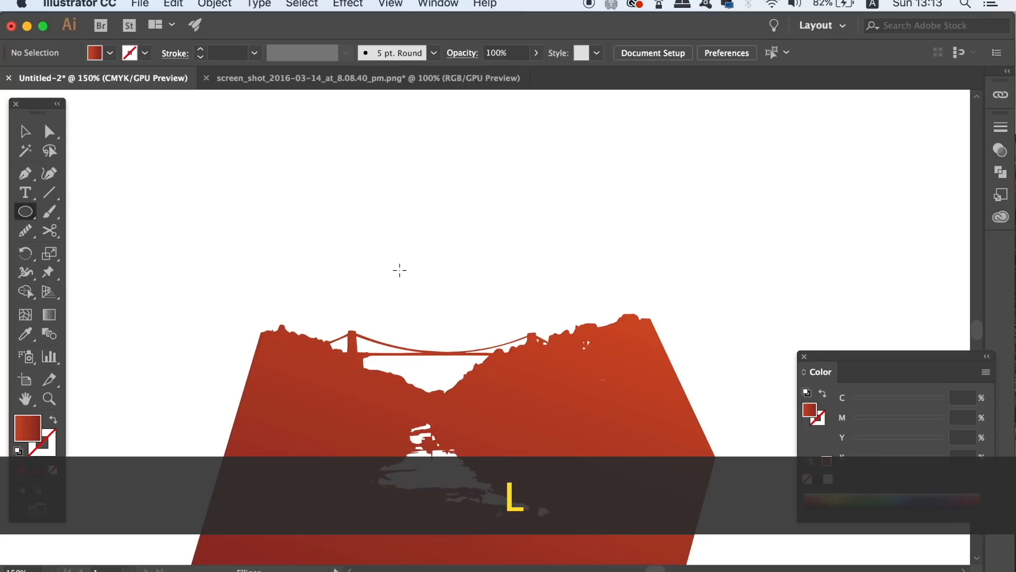
pyautogui.moveTo(374, 186); pyautogui.dragTo(486, 298)
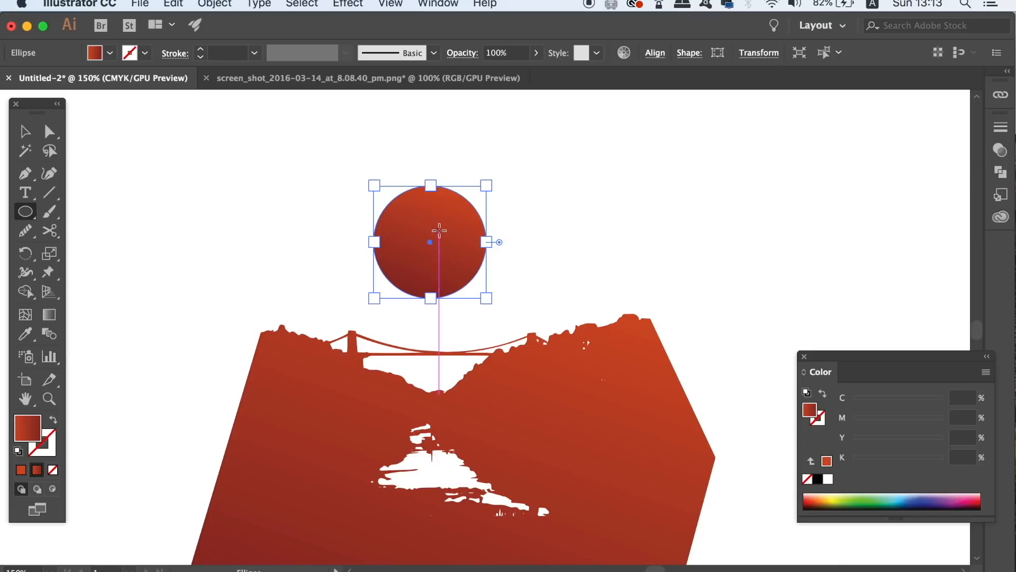
# Recolor the circle's linear gradient from yellow (C 0, M 17, Y 94, K 0) to orange, moving its midpoint to 62.35%
pyautogui.press('v')
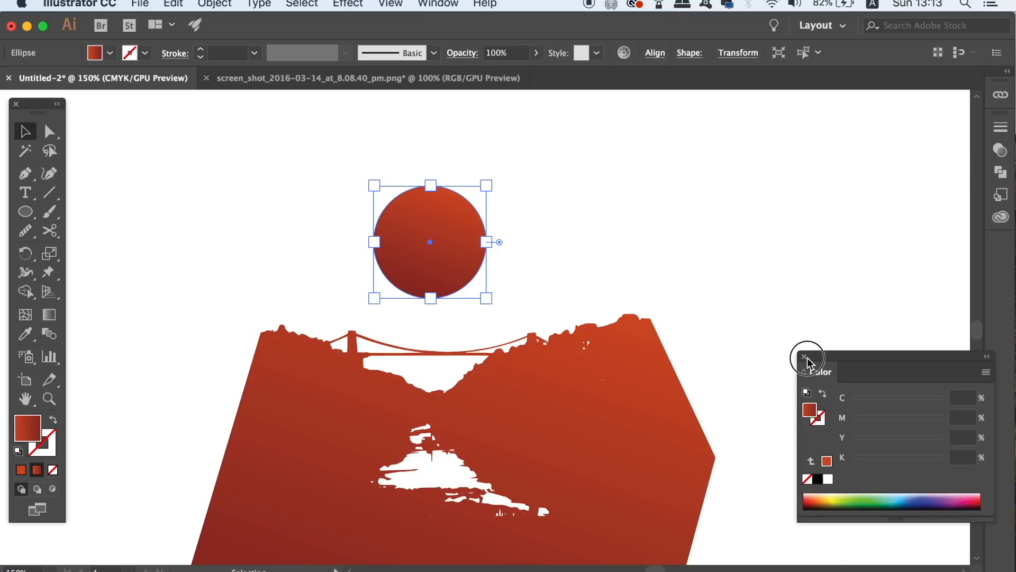
pyautogui.click(805, 357)
pyautogui.click(459, 3)
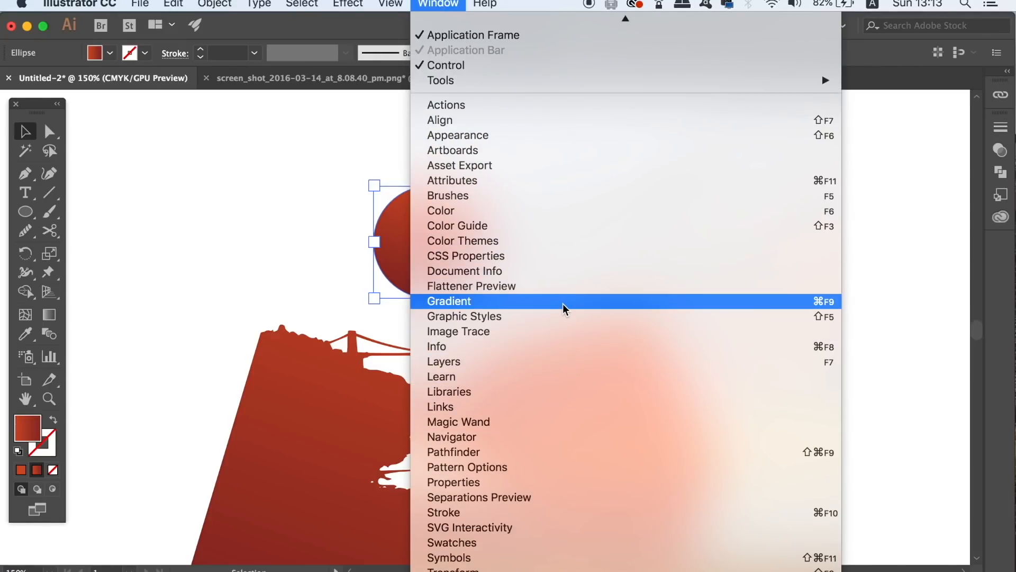
pyautogui.click(710, 298)
pyautogui.moveTo(264, 192); pyautogui.dragTo(911, 152)
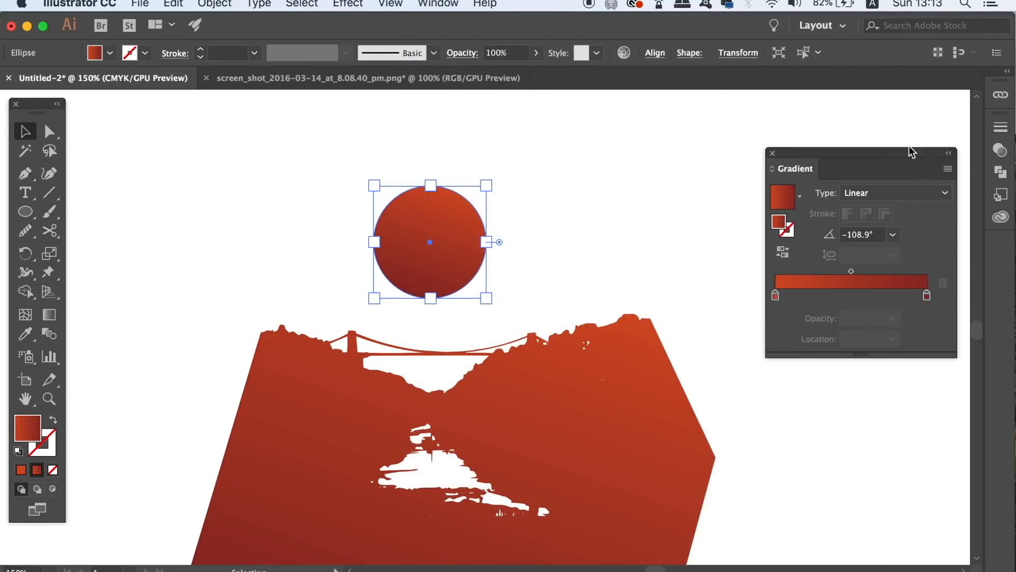
pyautogui.doubleClick(775, 296)
pyautogui.moveTo(835, 374); pyautogui.dragTo(818, 377)
pyautogui.doubleClick(926, 296)
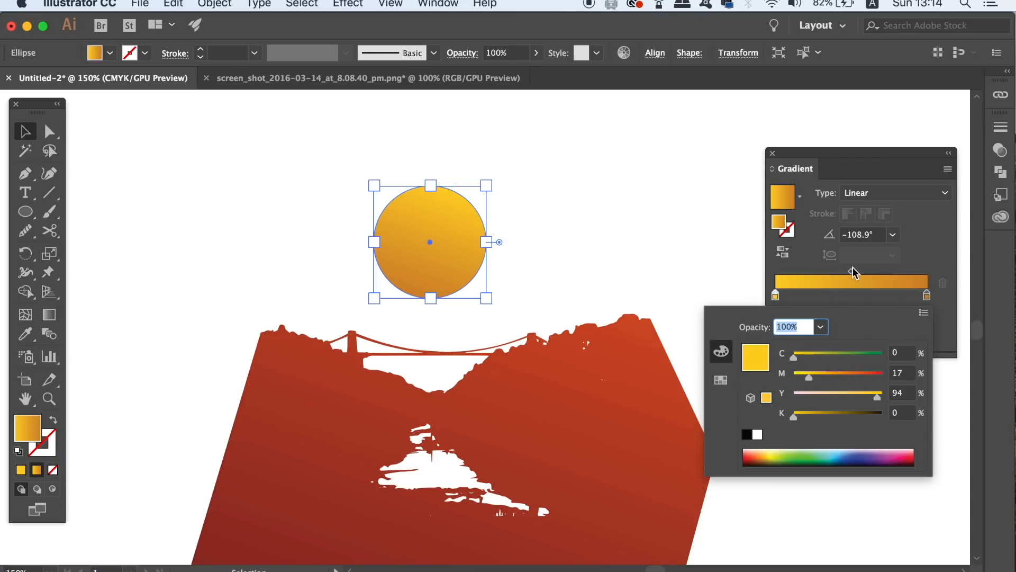
pyautogui.moveTo(851, 271); pyautogui.dragTo(870, 271)
pyautogui.click(645, 211)
# Shift the yellow circle sideways above the bridge and send it to the back of the artwork
pyautogui.click(453, 225)
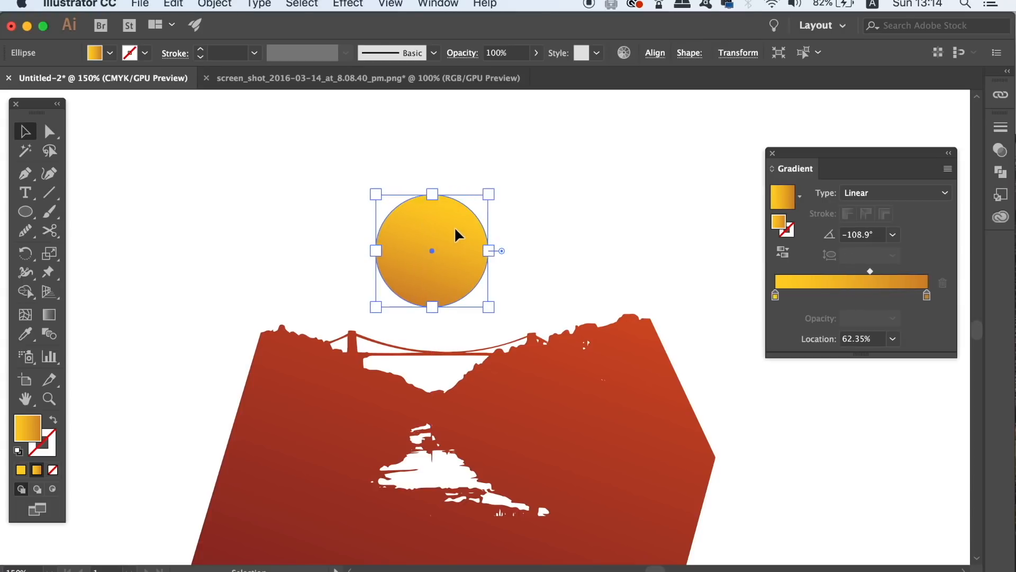
pyautogui.press('super+equal')
pyautogui.moveTo(454, 227); pyautogui.dragTo(518, 227)
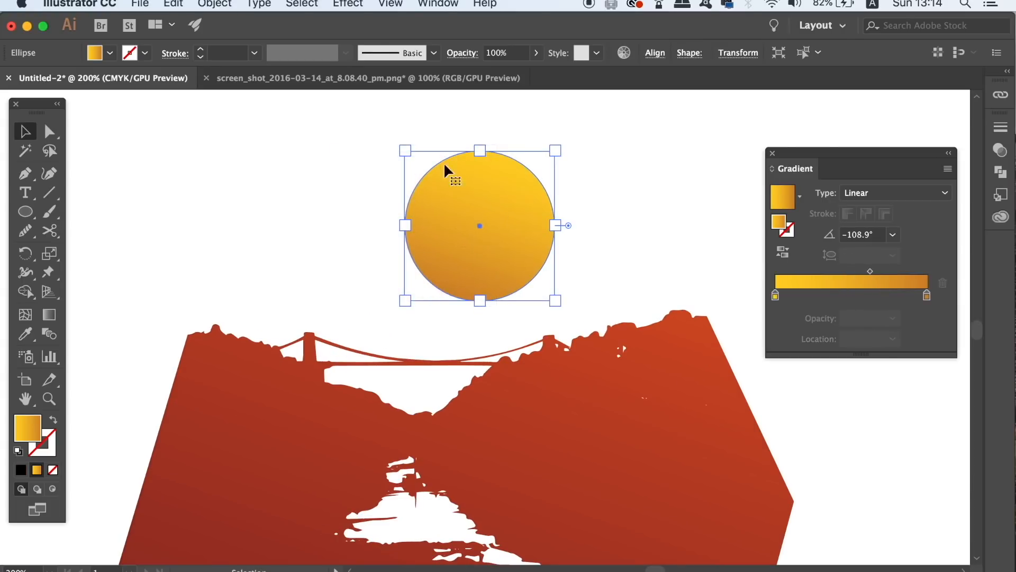
pyautogui.click(219, 4)
pyautogui.moveTo(220, 48)
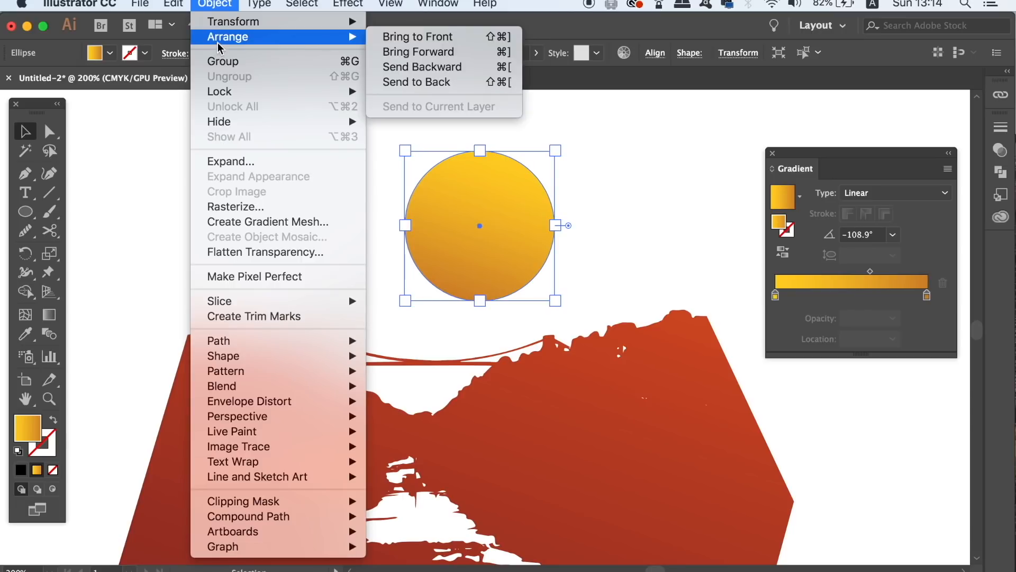
pyautogui.click(432, 82)
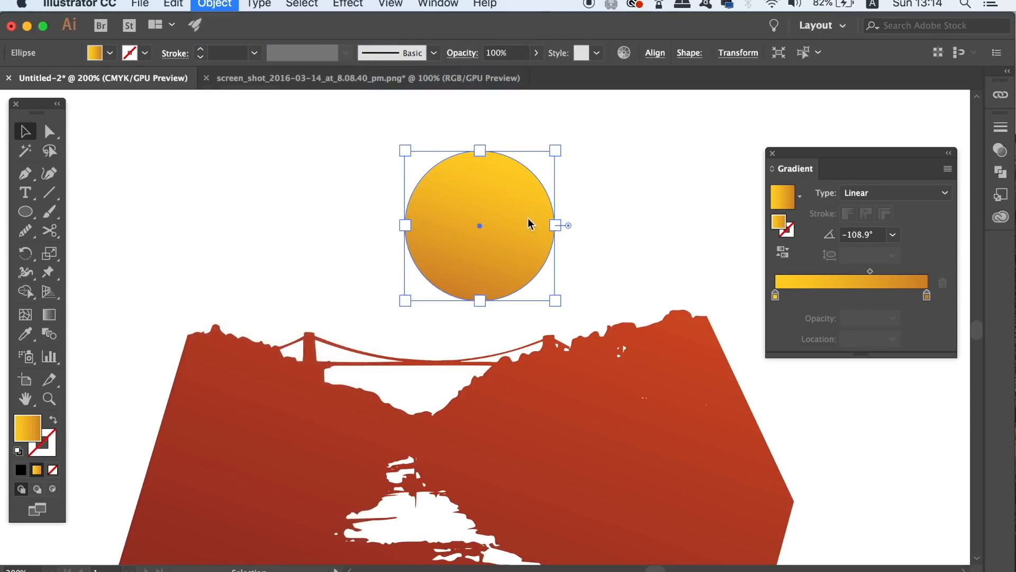
# Move the circle behind the bridge, enlarge it slightly, and place it over the valley's right slope as a rising sun
pyautogui.moveTo(504, 230); pyautogui.dragTo(406, 339)
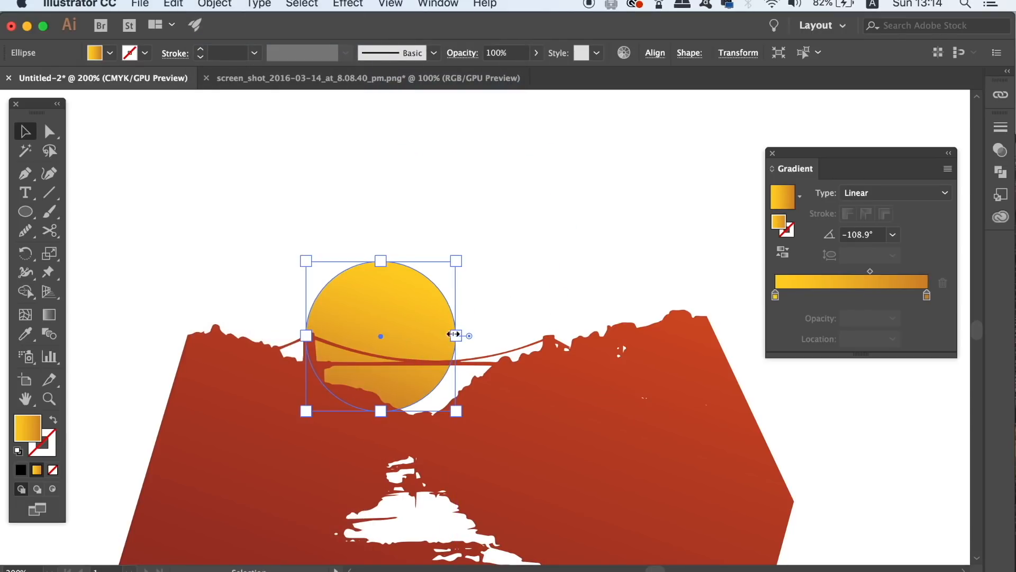
pyautogui.moveTo(459, 265); pyautogui.dragTo(483, 229)
pyautogui.moveTo(456, 289); pyautogui.dragTo(506, 337)
pyautogui.click(511, 227)
pyautogui.press('super+0')
pyautogui.press('super+equal')
pyautogui.press('super+equal')
pyautogui.click(557, 188)
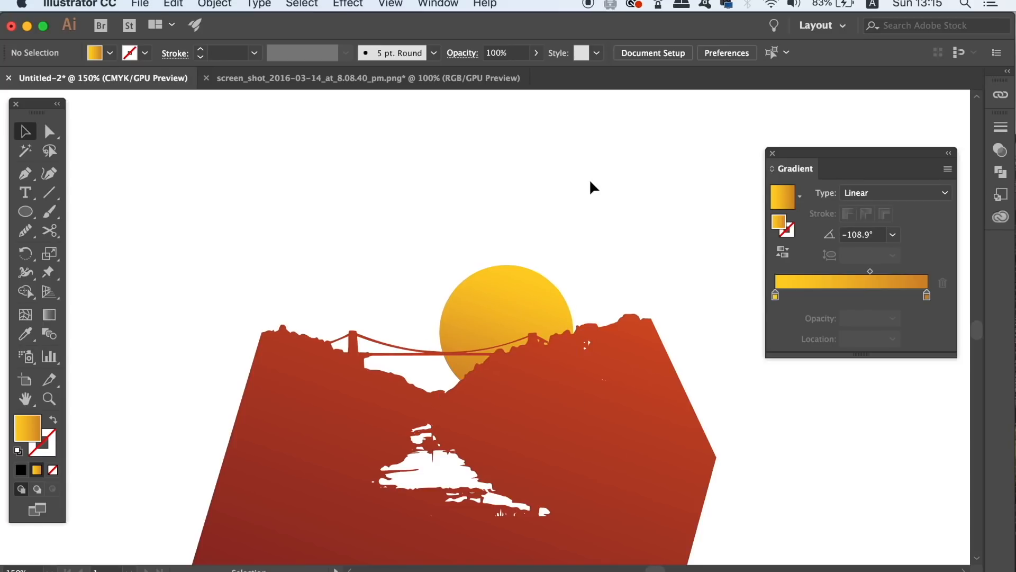
# Draw a large, nearly square rectangle as the sky from well above the bridge to below the valley and send it to the back
pyautogui.press('super+minus')
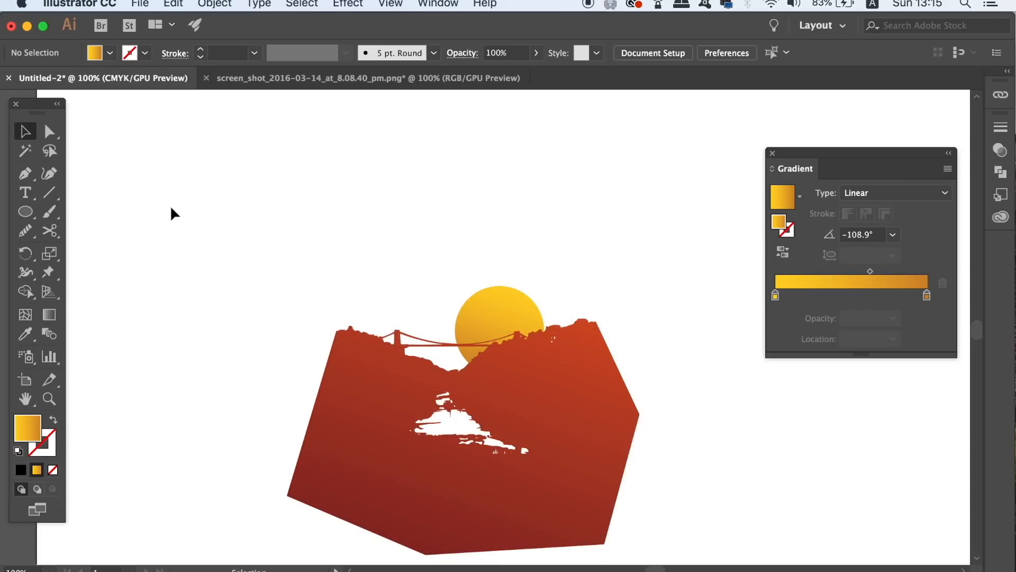
pyautogui.press('m')
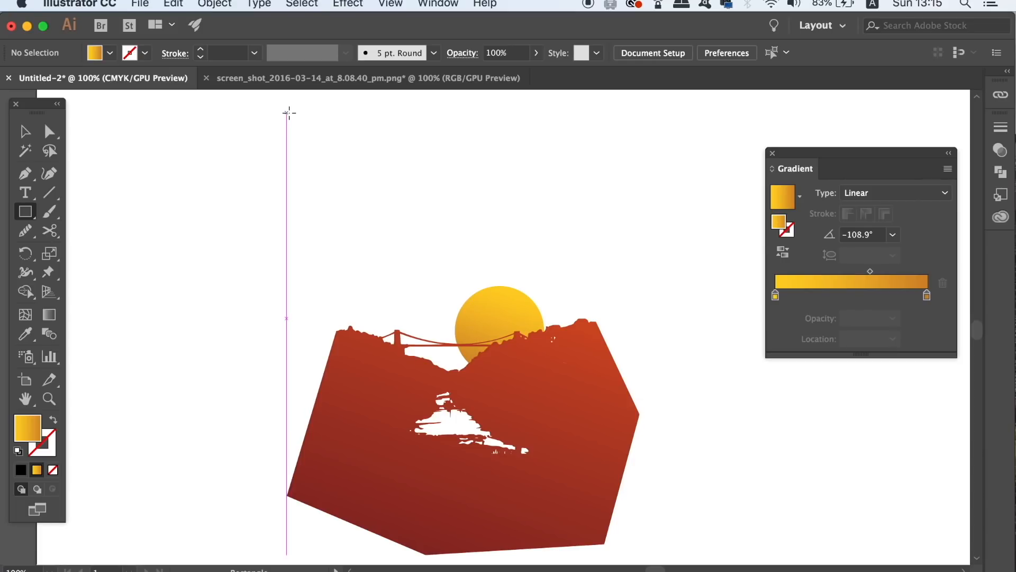
pyautogui.moveTo(289, 113); pyautogui.dragTo(627, 385)
pyautogui.moveTo(628, 387); pyautogui.dragTo(628, 388)
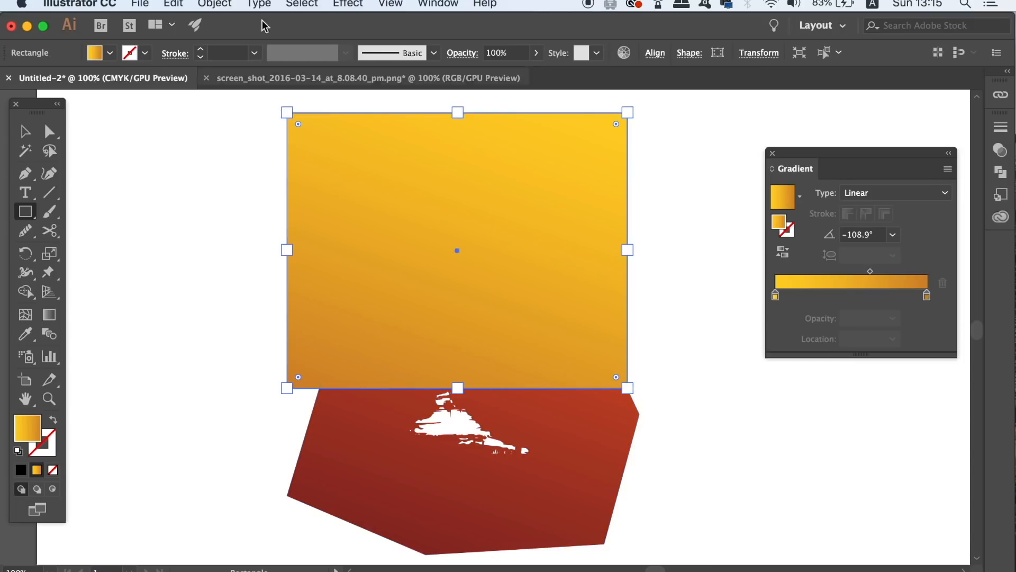
pyautogui.click(214, 4)
pyautogui.moveTo(219, 37)
pyautogui.click(418, 84)
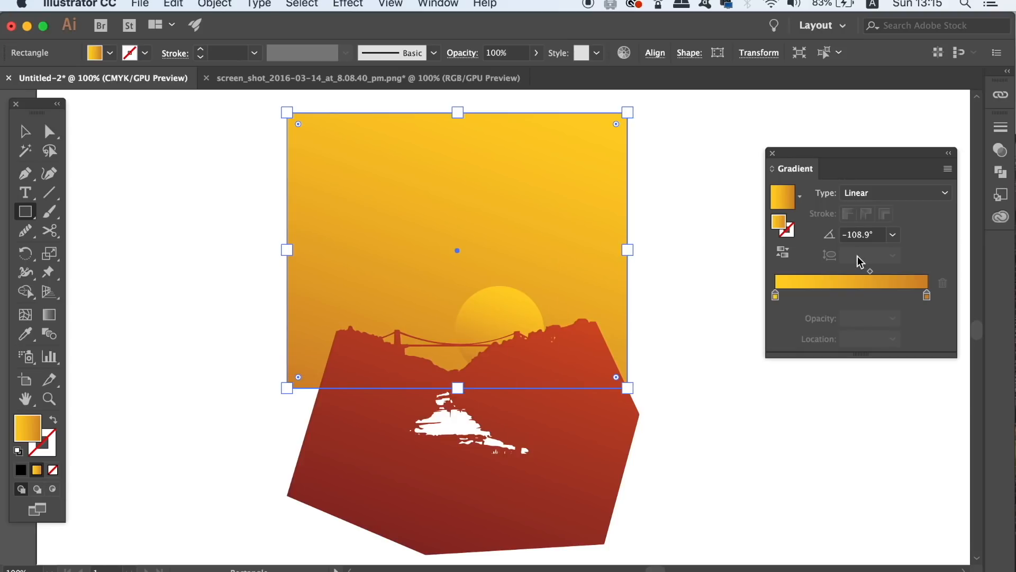
# Recolor the sky rectangle's gradient from mauve to pink, setting the end stop to C 10, M 54, Y 22, K 0, and deselect
pyautogui.doubleClick(927, 295)
pyautogui.moveTo(844, 404); pyautogui.dragTo(814, 400)
pyautogui.doubleClick(775, 295)
pyautogui.moveTo(810, 358); pyautogui.dragTo(804, 362)
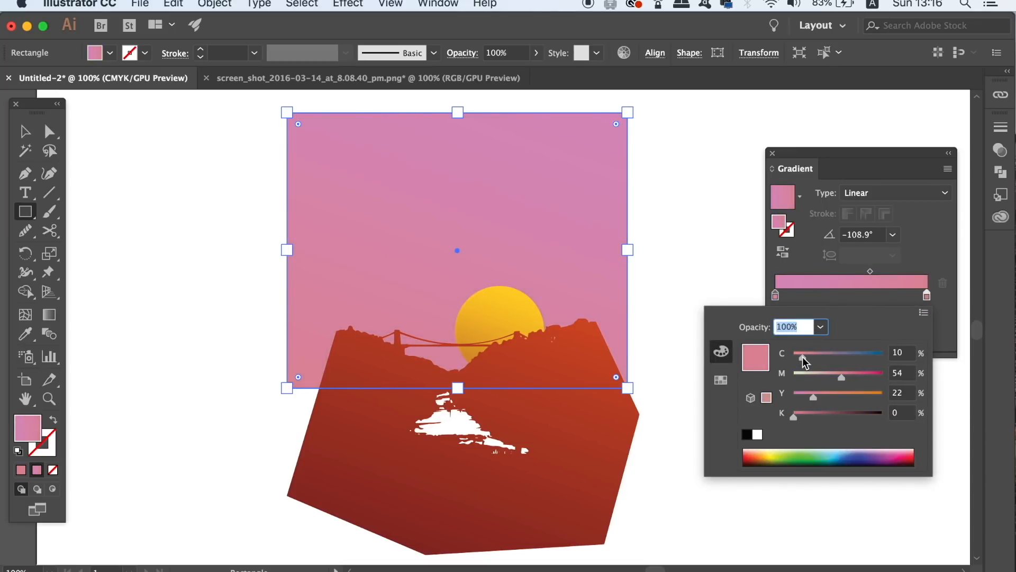
pyautogui.press('Escape')
pyautogui.press('v')
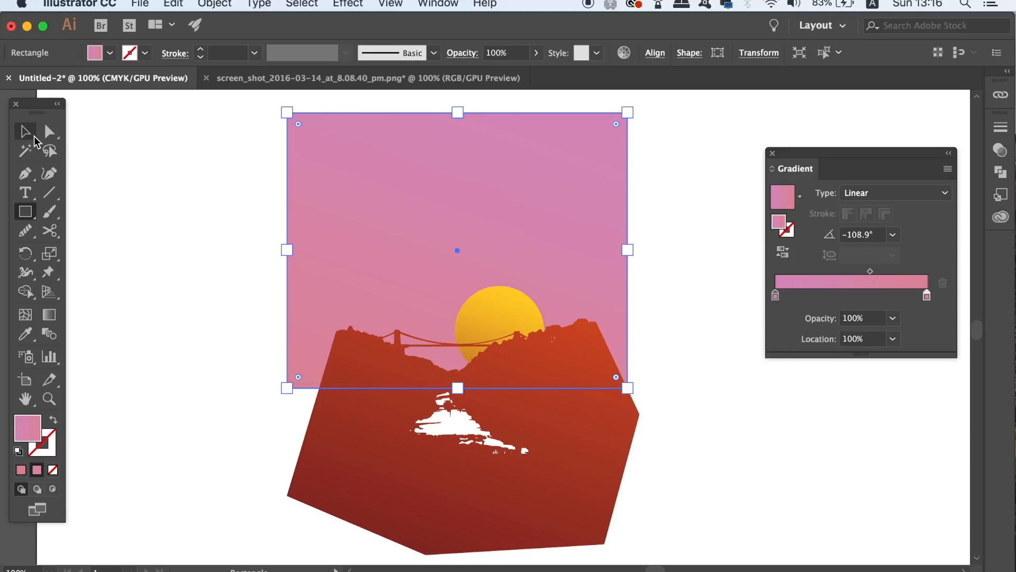
pyautogui.click(95, 148)
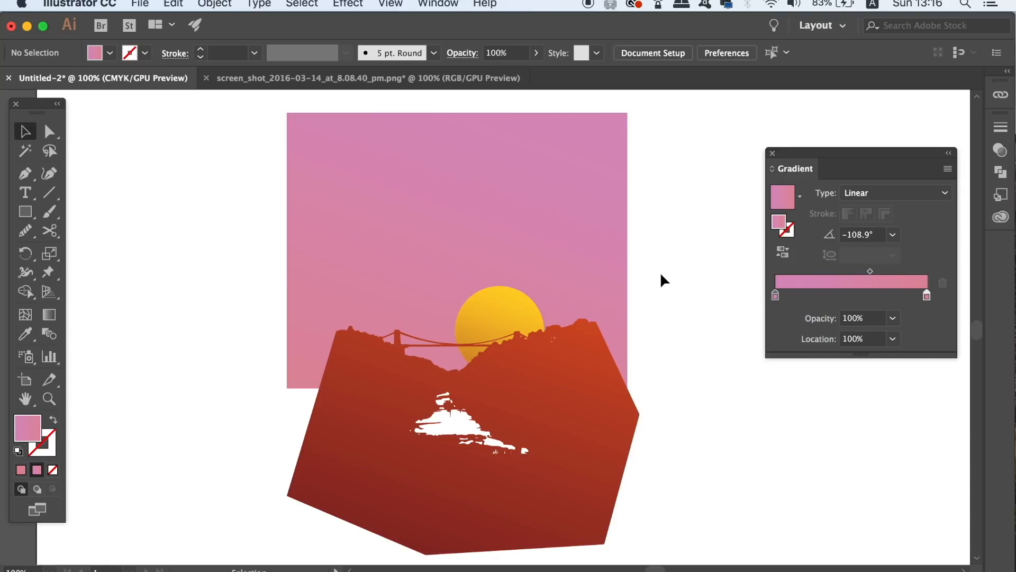
# Copy the sky rectangle and paste it in front in the same place, undoing a sideways move of the copy
pyautogui.click(549, 236)
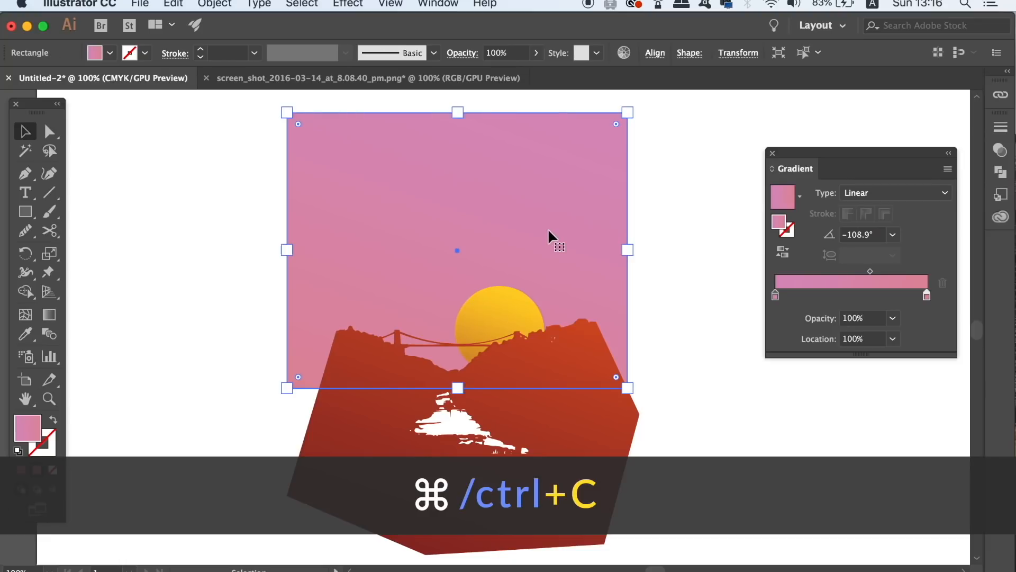
pyautogui.press('super+f')
pyautogui.moveTo(548, 224); pyautogui.dragTo(617, 221)
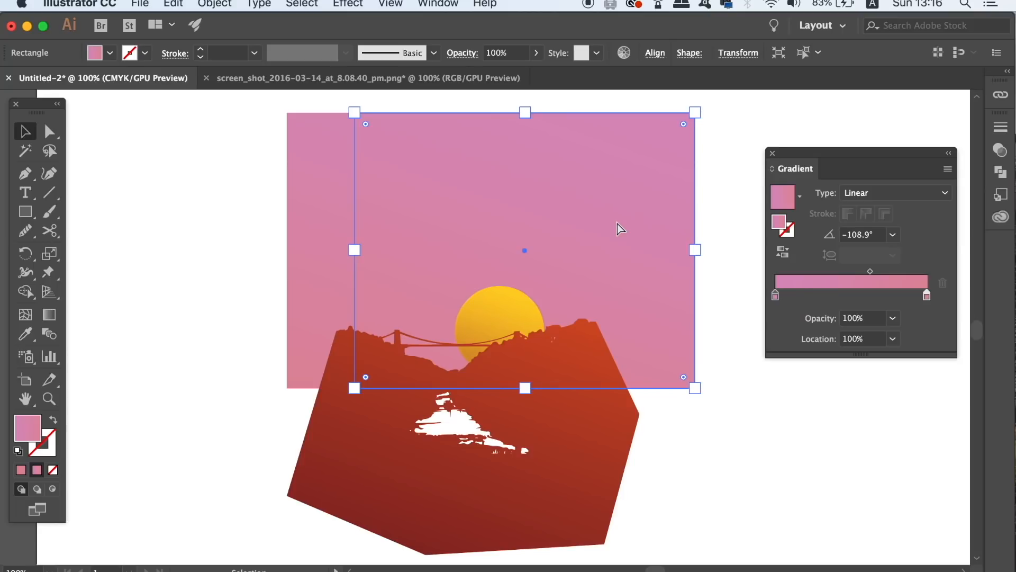
pyautogui.press('super+z')
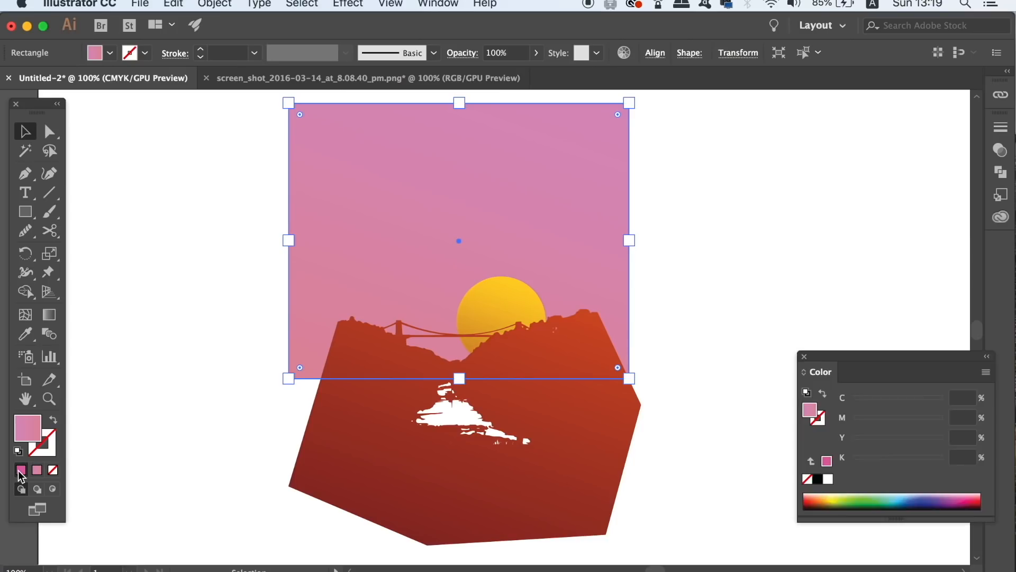
# Fill the sky rectangle with solid pink (C 8.31, M 75.75, Y 0, K 0) and add four Mesh tool points, starting at its center
pyautogui.click(83, 405)
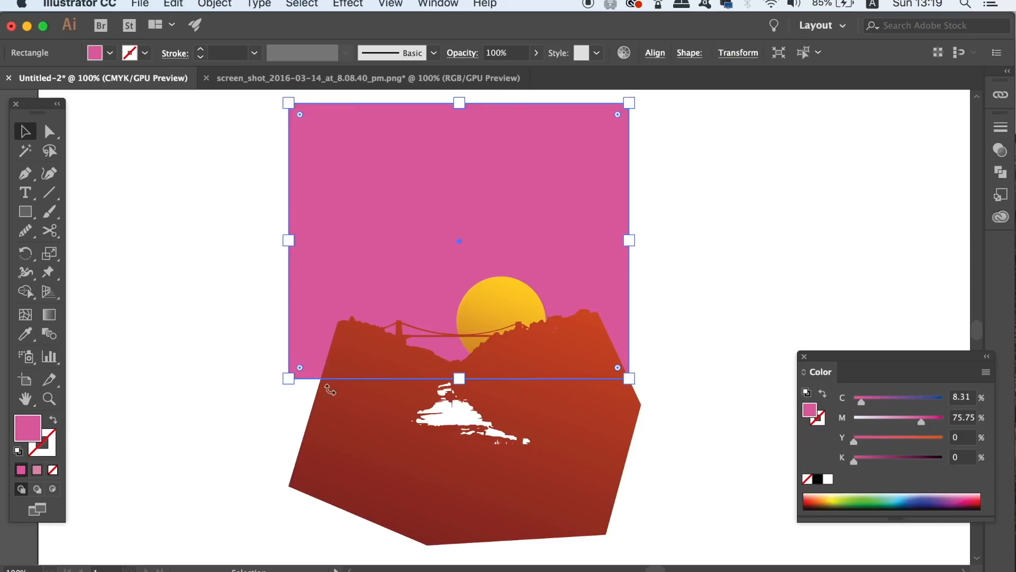
pyautogui.click(26, 315)
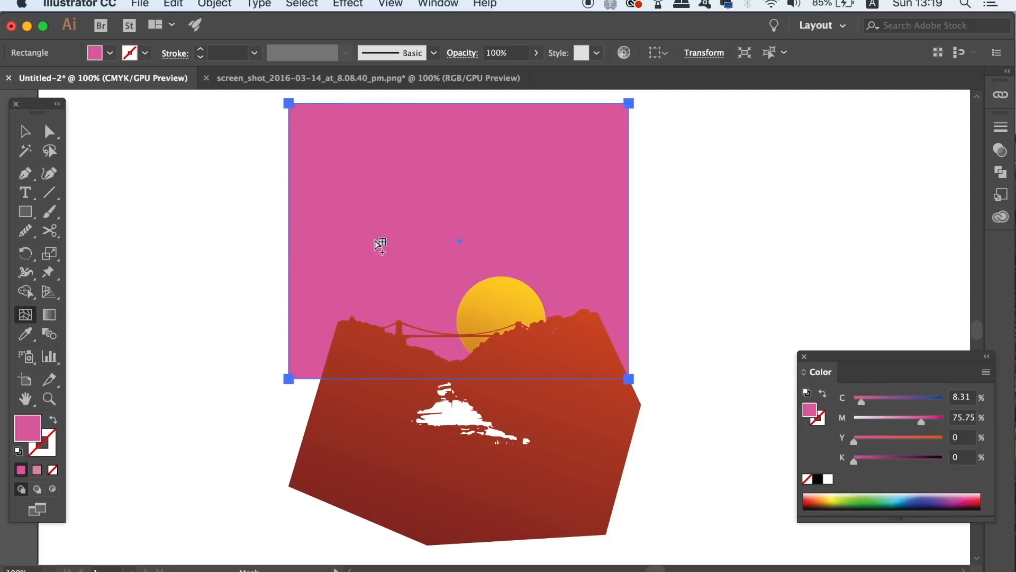
pyautogui.click(459, 240)
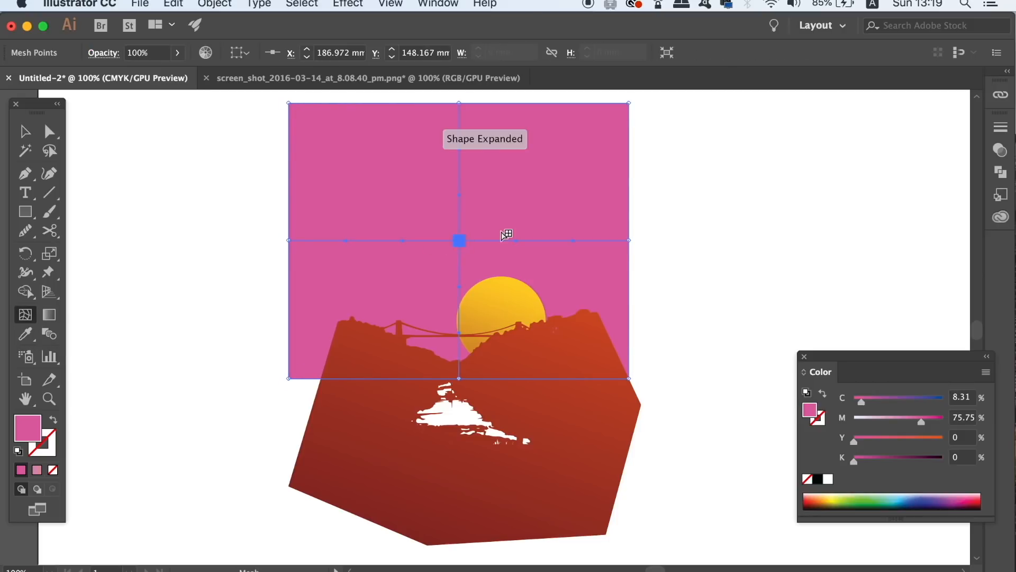
pyautogui.click(566, 157)
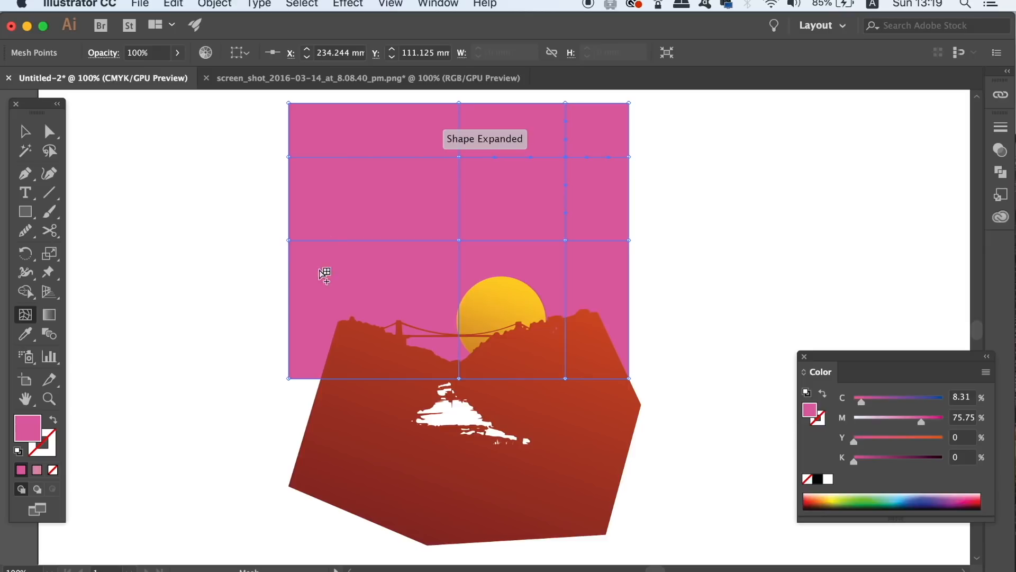
pyautogui.click(318, 309)
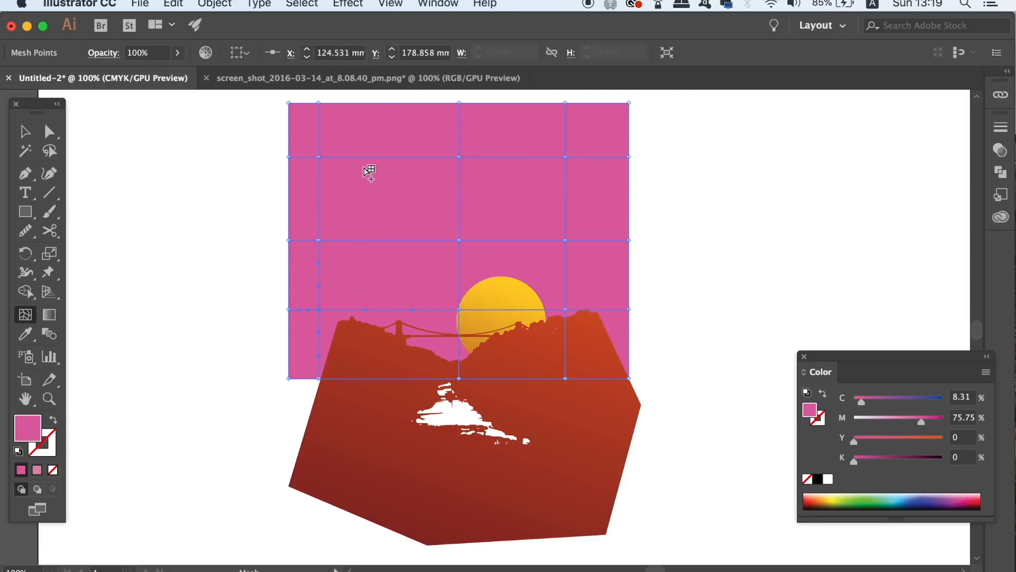
pyautogui.click(356, 185)
# Recolor the mesh point near the sky's upper-right corner to vivid pink (C 1.26, M 99.55, Y 24.87, K 0)
pyautogui.click(566, 157)
pyautogui.press('i')
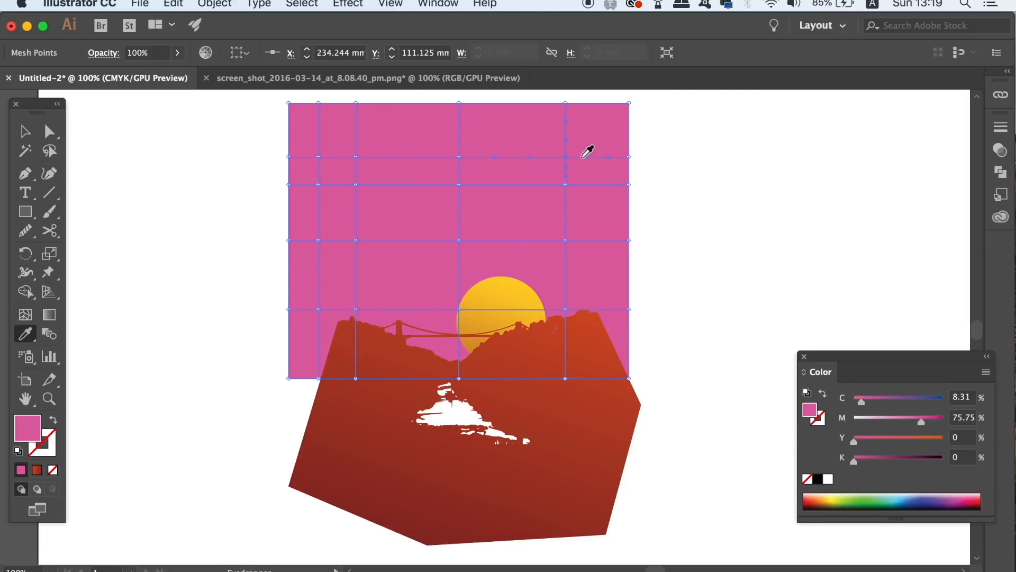
pyautogui.doubleClick(29, 435)
pyautogui.moveTo(768, 362); pyautogui.dragTo(768, 353)
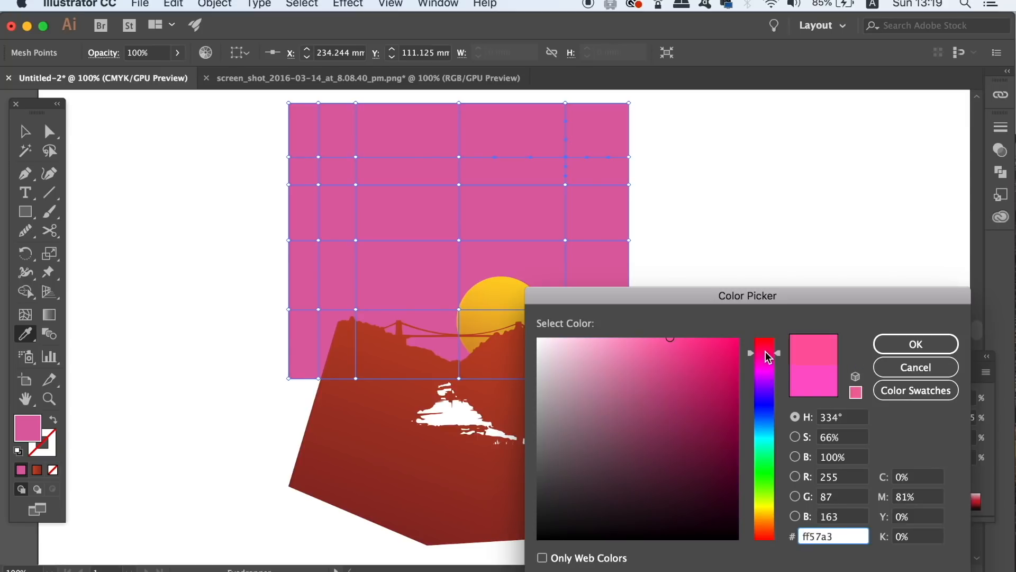
pyautogui.click(728, 354)
pyautogui.click(902, 347)
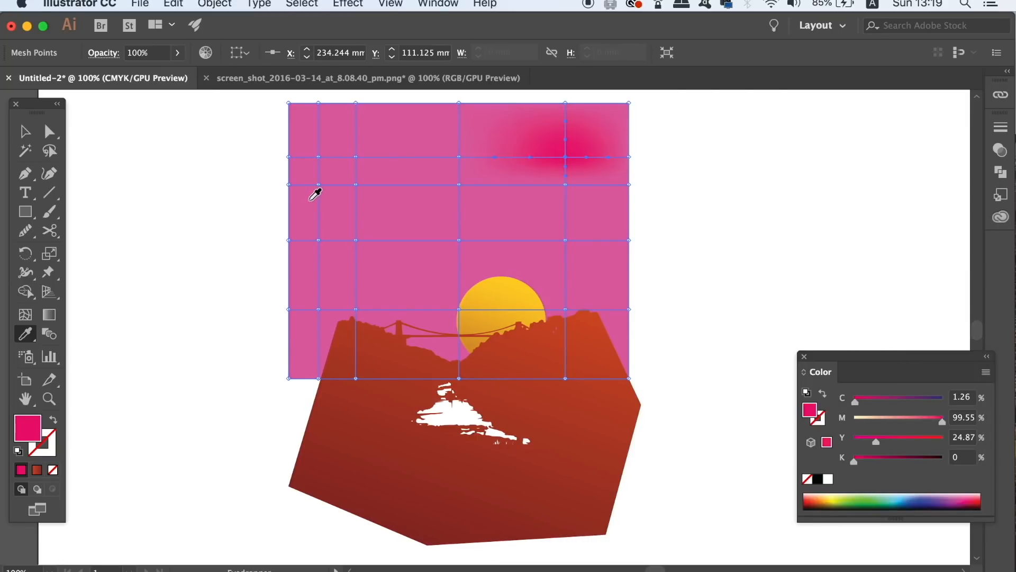
# Recolor the mesh point left of the sky's center, at mid height, to a saturated purple
pyautogui.press('u')
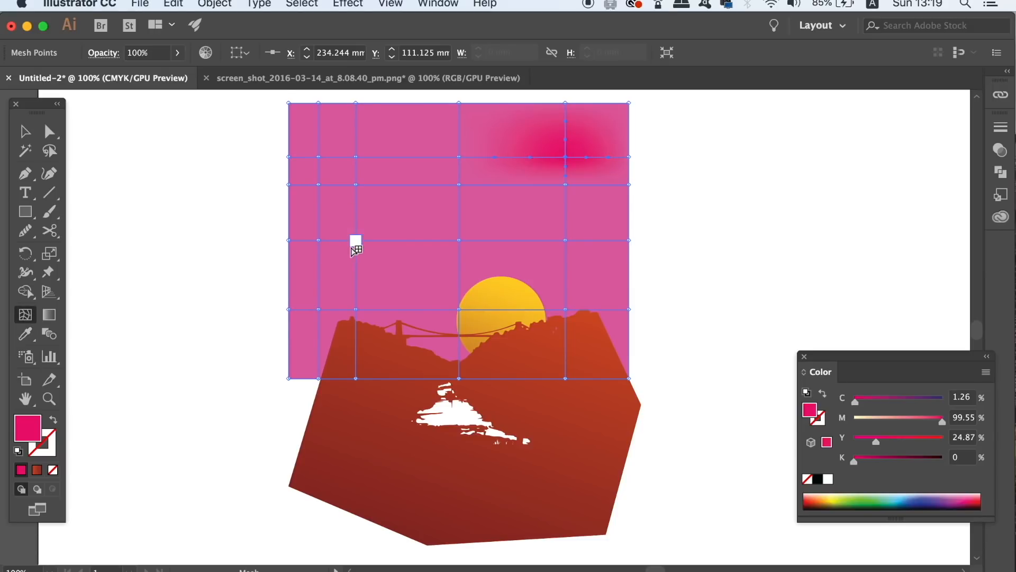
pyautogui.click(355, 243)
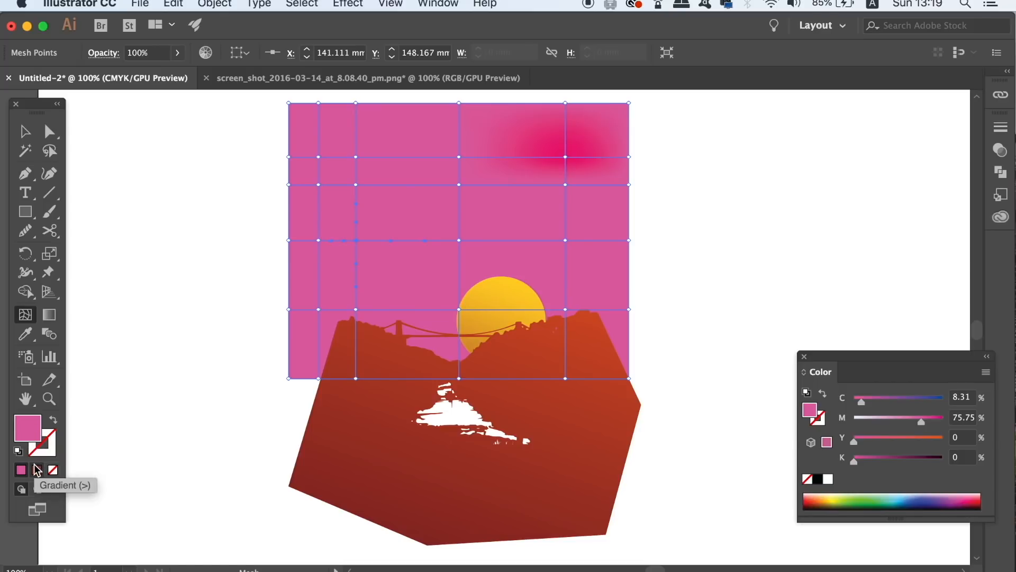
pyautogui.doubleClick(29, 422)
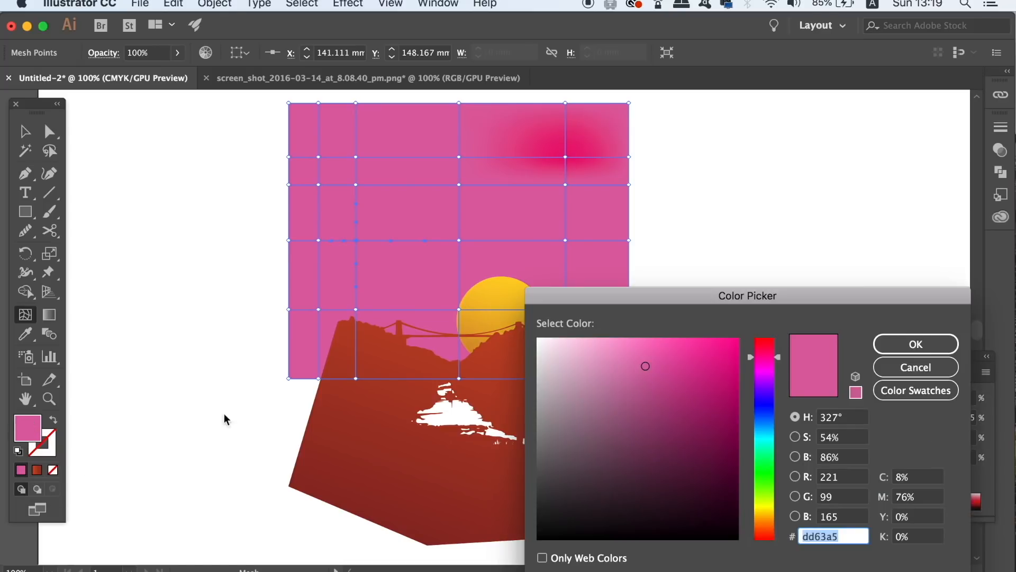
pyautogui.click(676, 344)
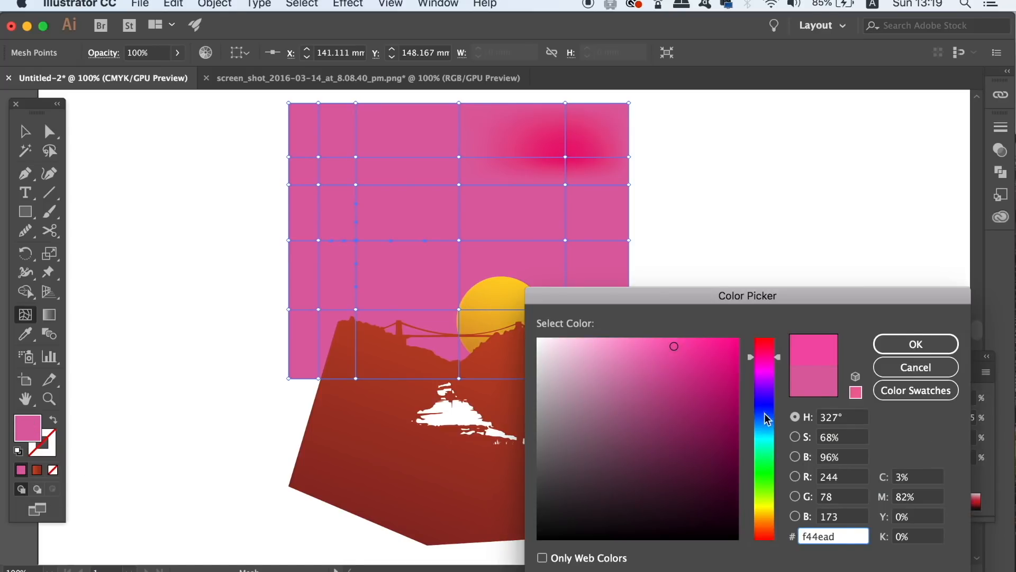
pyautogui.click(767, 374)
pyautogui.click(763, 376)
pyautogui.click(699, 364)
pyautogui.click(900, 347)
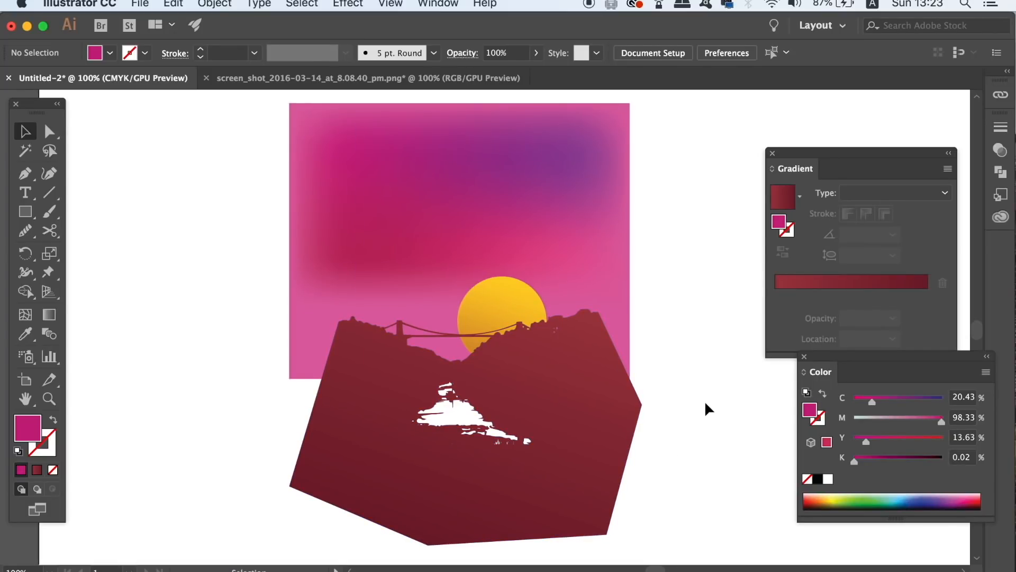
# Set the sky mesh's blending mode to Overlay and deselect it
pyautogui.click(524, 210)
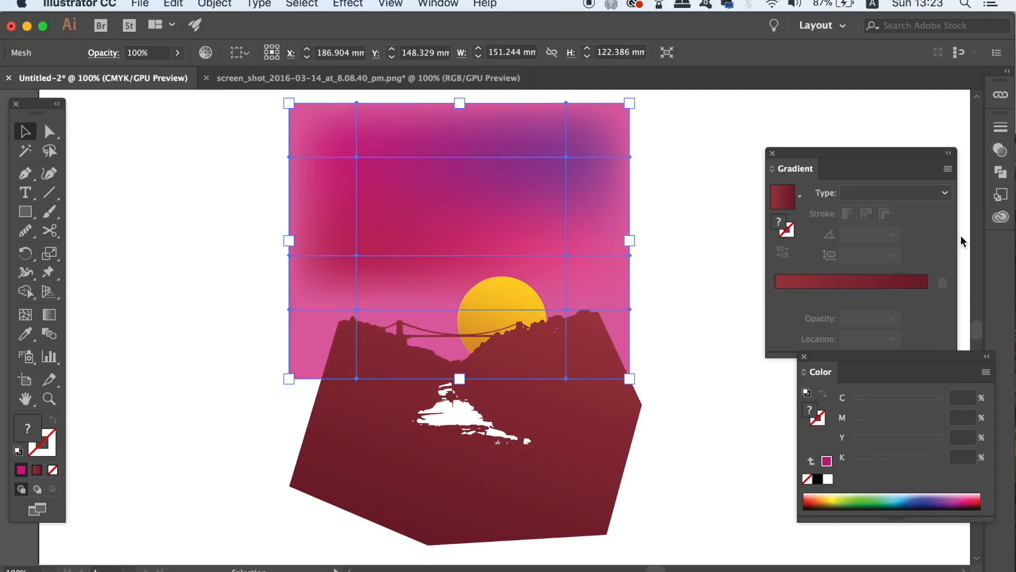
pyautogui.click(1002, 152)
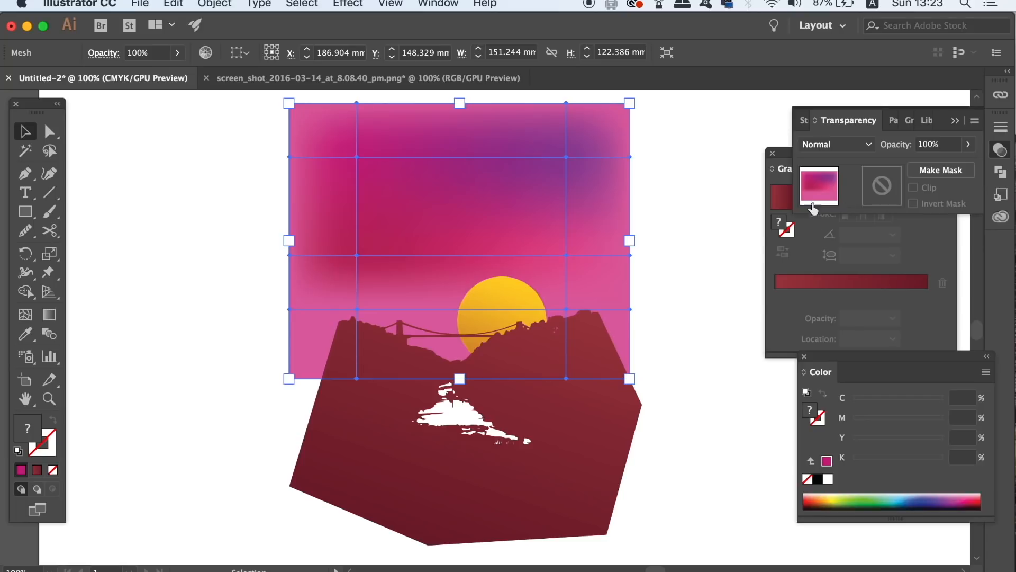
pyautogui.click(836, 144)
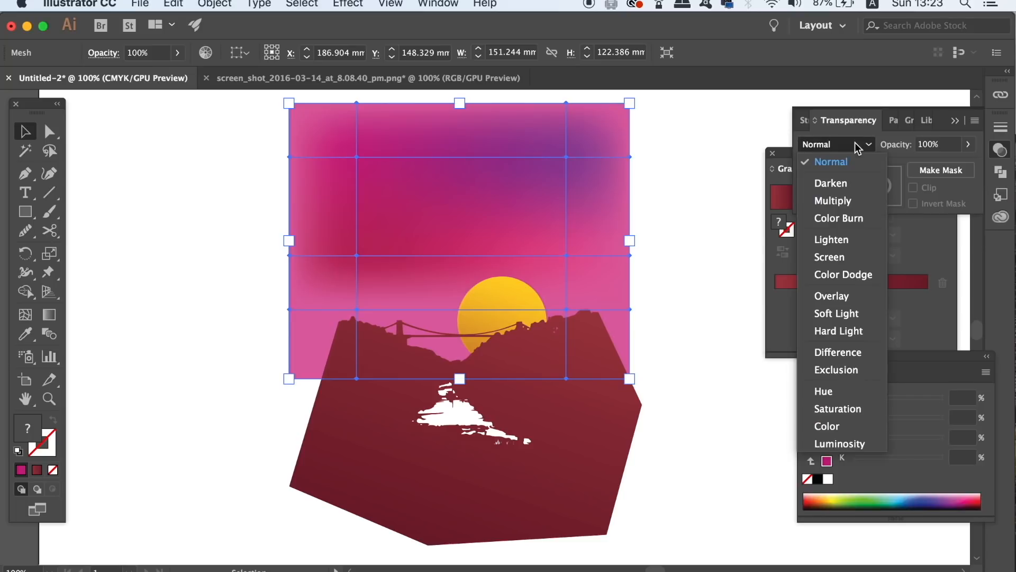
pyautogui.click(869, 290)
pyautogui.click(725, 312)
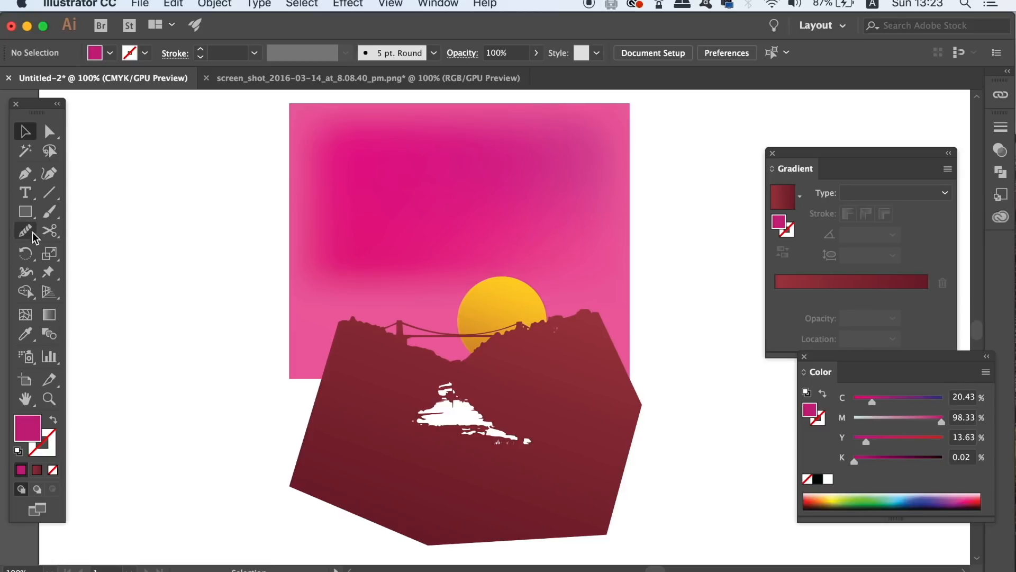
# Draw a rectangle covering the white river cutout in the valley and send it to the back
pyautogui.click(25, 211)
pyautogui.moveTo(381, 374)
pyautogui.mouseDown()
pyautogui.moveTo(535, 424)
pyautogui.moveTo(591, 481)
pyautogui.mouseUp()
pyautogui.click(225, 6)
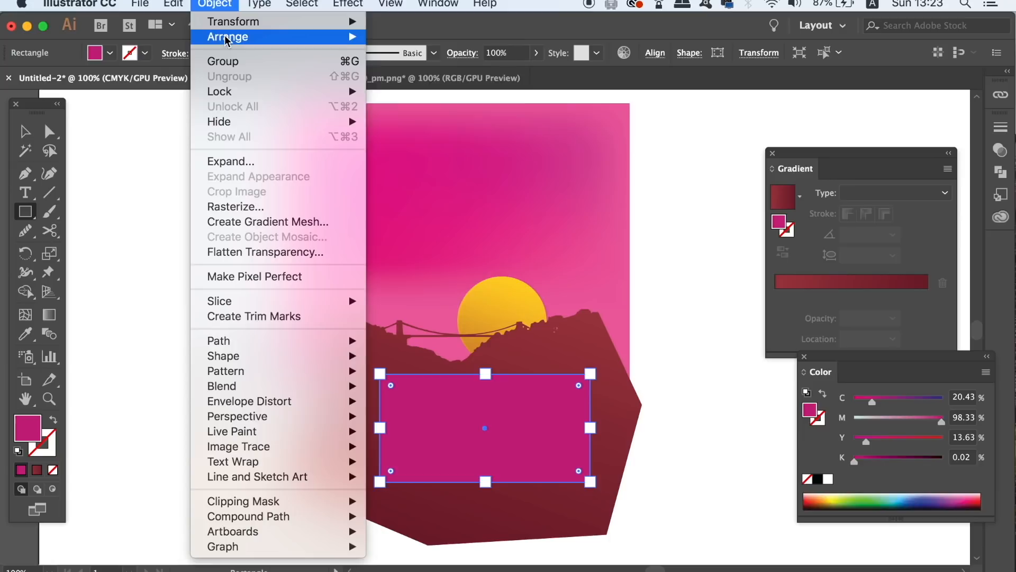
pyautogui.moveTo(227, 36)
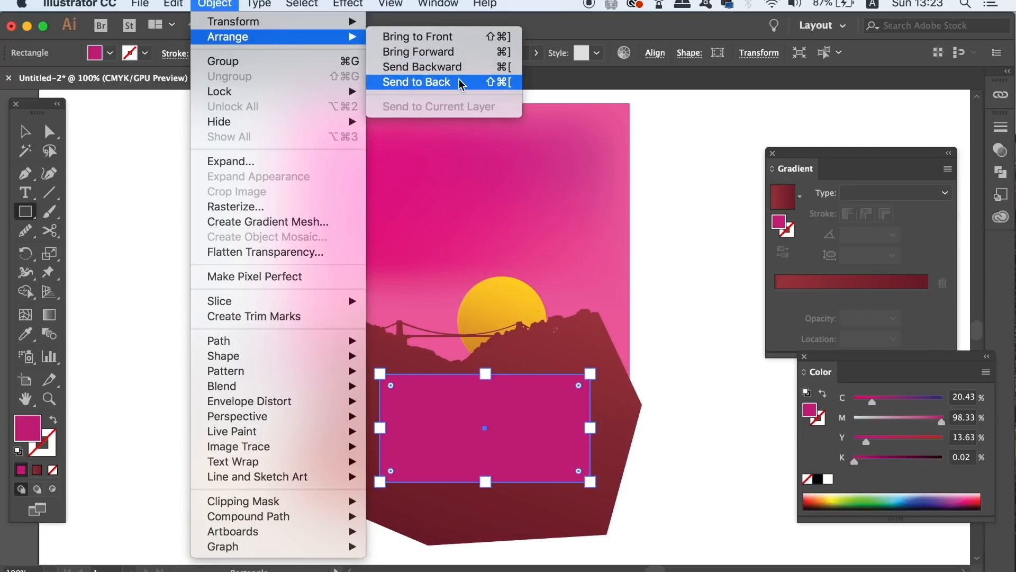
pyautogui.click(461, 83)
# Fill the river rectangle with light pink (C 3.63, M 46.41, Y 0, K 0) and deselect it
pyautogui.doubleClick(28, 427)
pyautogui.click(630, 355)
pyautogui.click(609, 345)
pyautogui.click(889, 343)
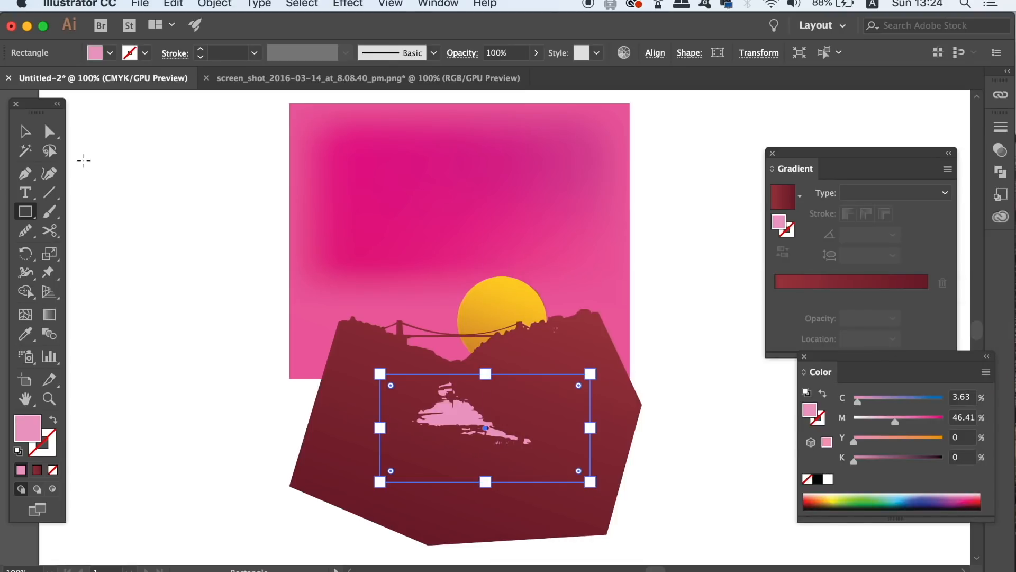
pyautogui.click(25, 131)
pyautogui.click(192, 132)
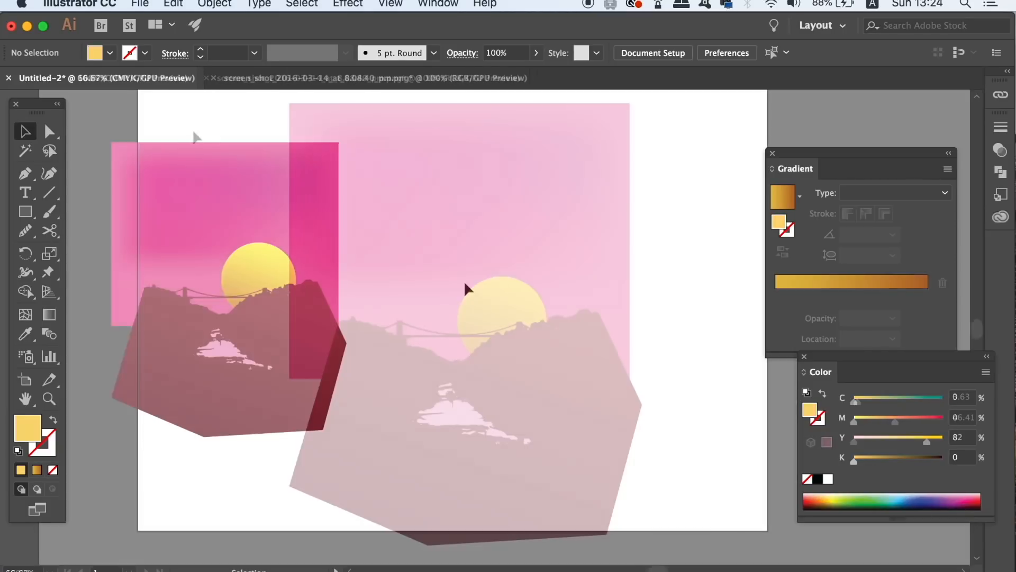
# Draw a tall yellow rectangle on the empty artboard area beside the landscape and extend its lower edge downward
pyautogui.press('m')
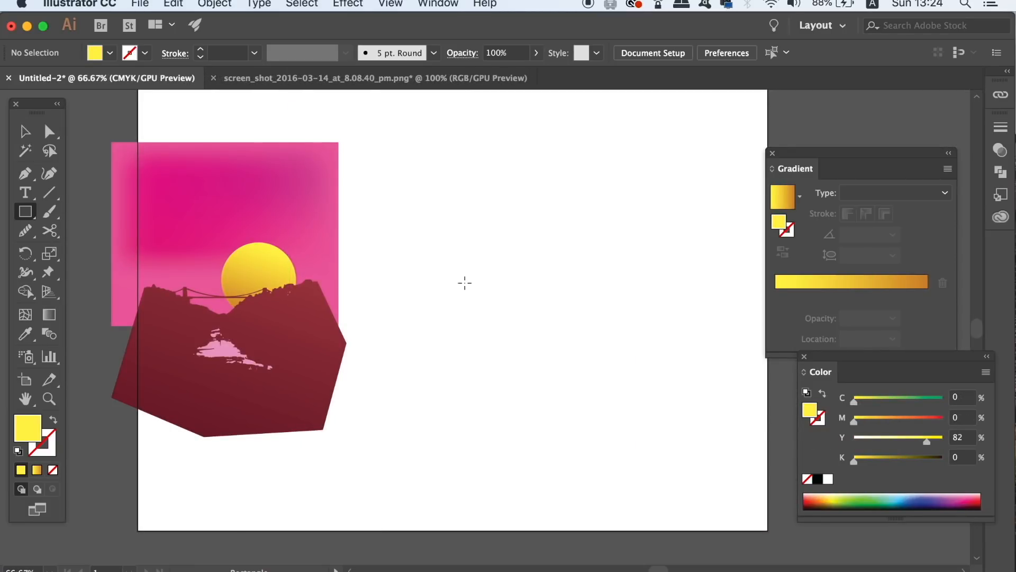
pyautogui.moveTo(453, 155); pyautogui.dragTo(678, 429)
pyautogui.press('v')
pyautogui.click(568, 429)
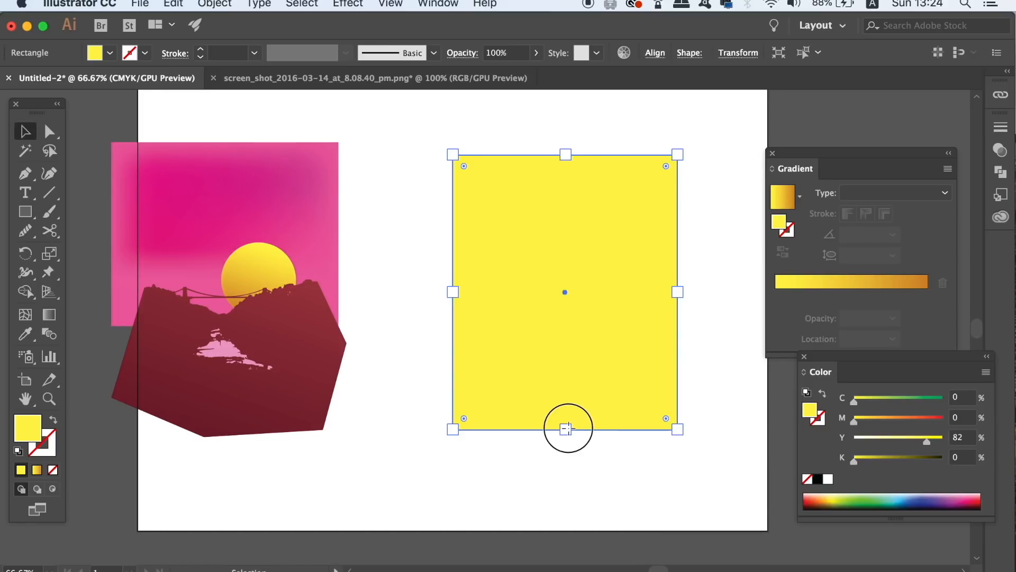
pyautogui.moveTo(565, 431); pyautogui.dragTo(562, 495)
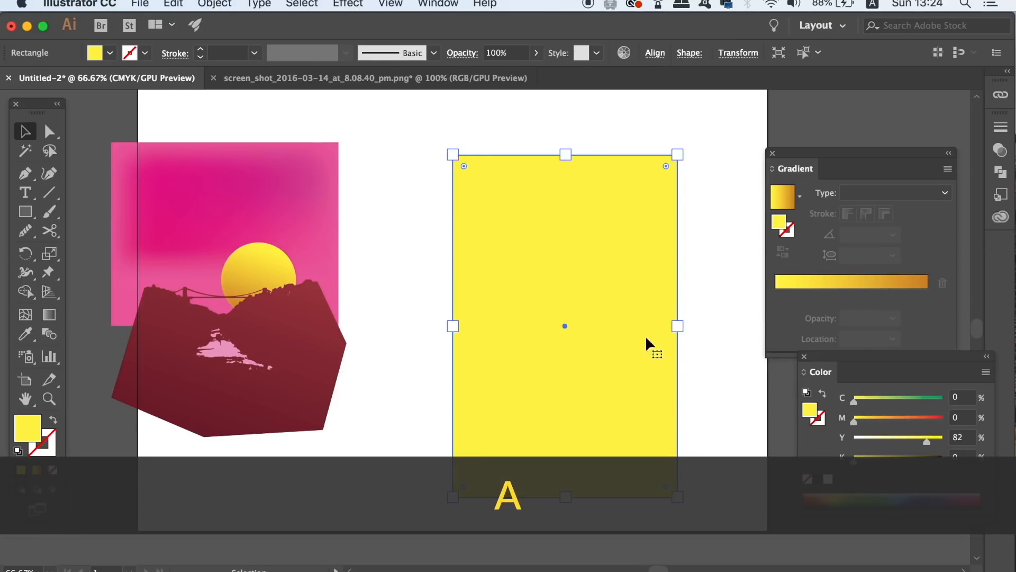
# Round all four corners of the yellow rectangle to 74.84 mm to form a capsule and move it slightly up and left
pyautogui.press('a')
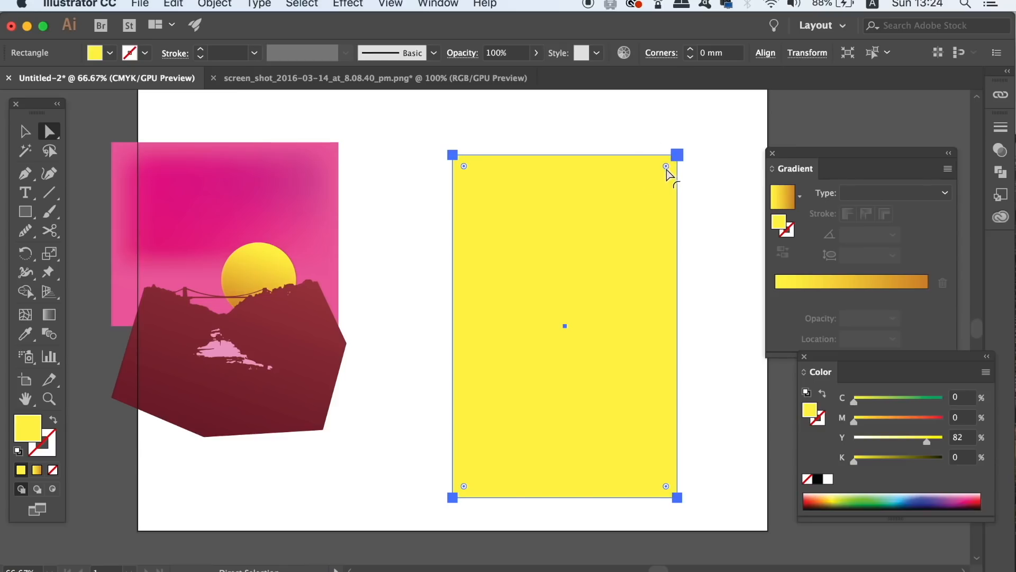
pyautogui.moveTo(500, 261); pyautogui.dragTo(89, 571)
pyautogui.moveTo(529, 297); pyautogui.dragTo(529, 298)
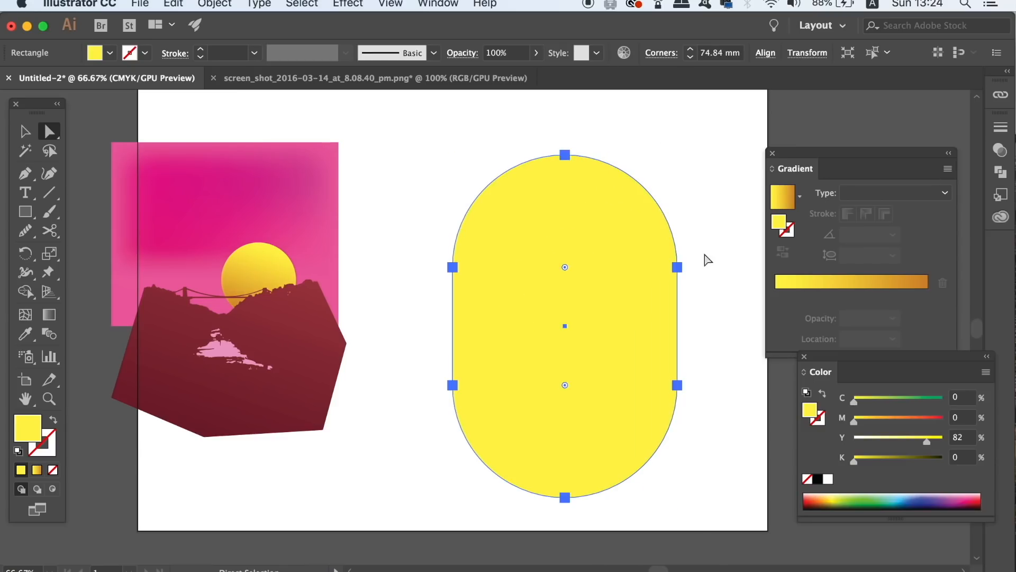
pyautogui.click(426, 153)
pyautogui.press('v')
pyautogui.moveTo(566, 327); pyautogui.dragTo(549, 304)
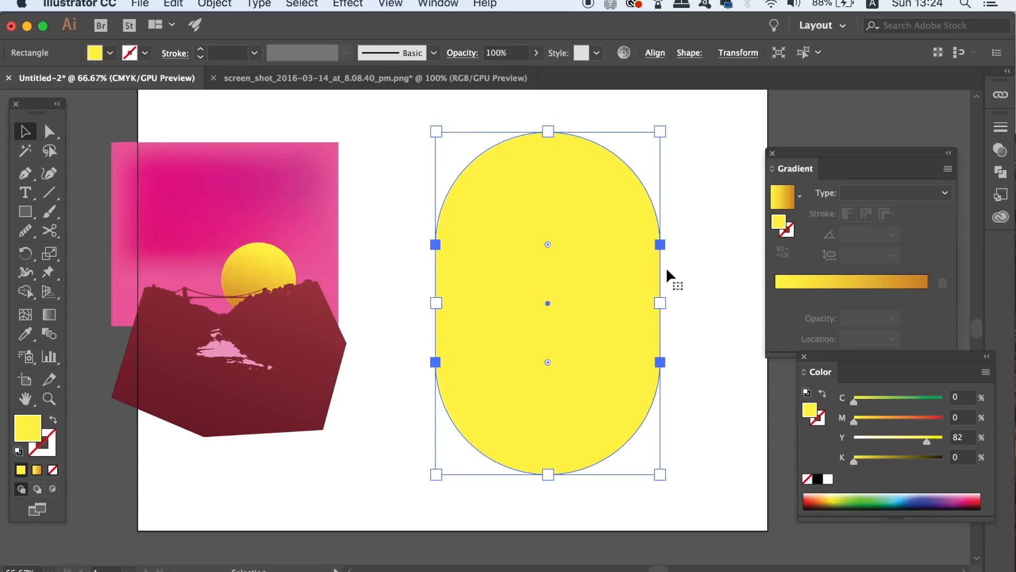
pyautogui.click(350, 5)
pyautogui.moveTo(425, 208)
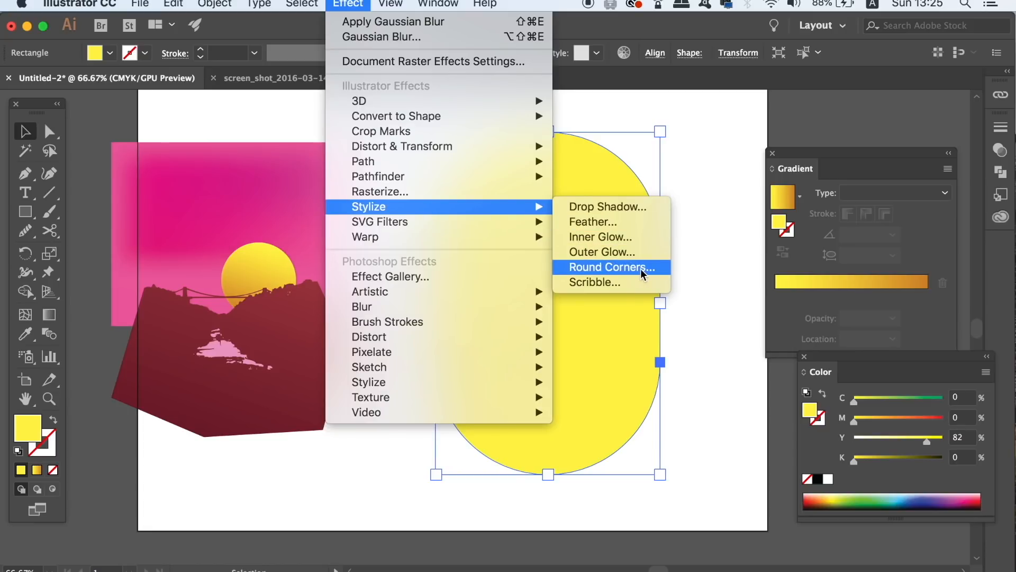
pyautogui.click(735, 252)
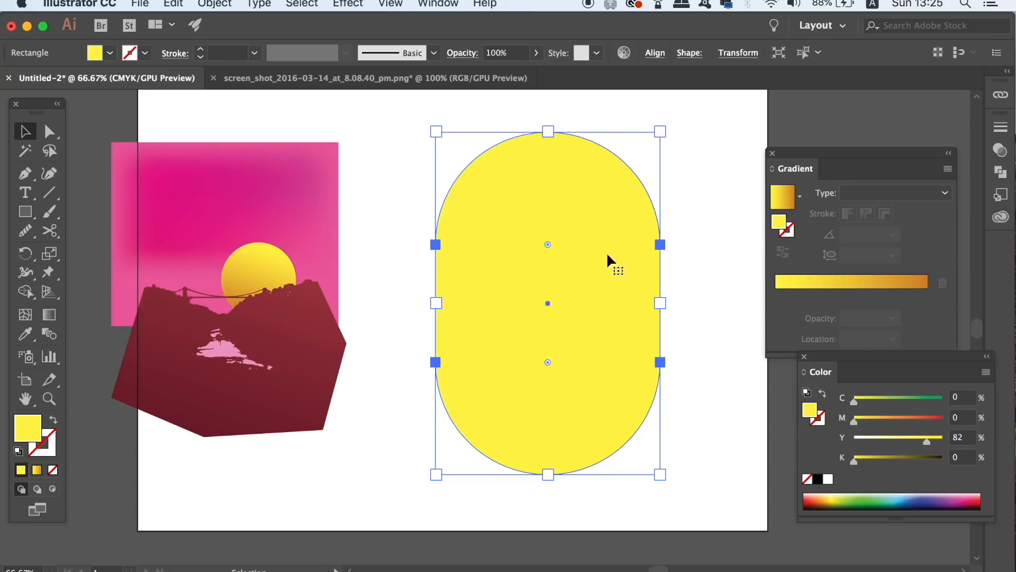
# Scale the capsule down, swap its fill and stroke so only a yellow outline is left, and place it beside the landscape
pyautogui.moveTo(662, 131); pyautogui.dragTo(619, 177)
pyautogui.moveTo(559, 278); pyautogui.dragTo(456, 263)
pyautogui.hotkey('shift', 'x')
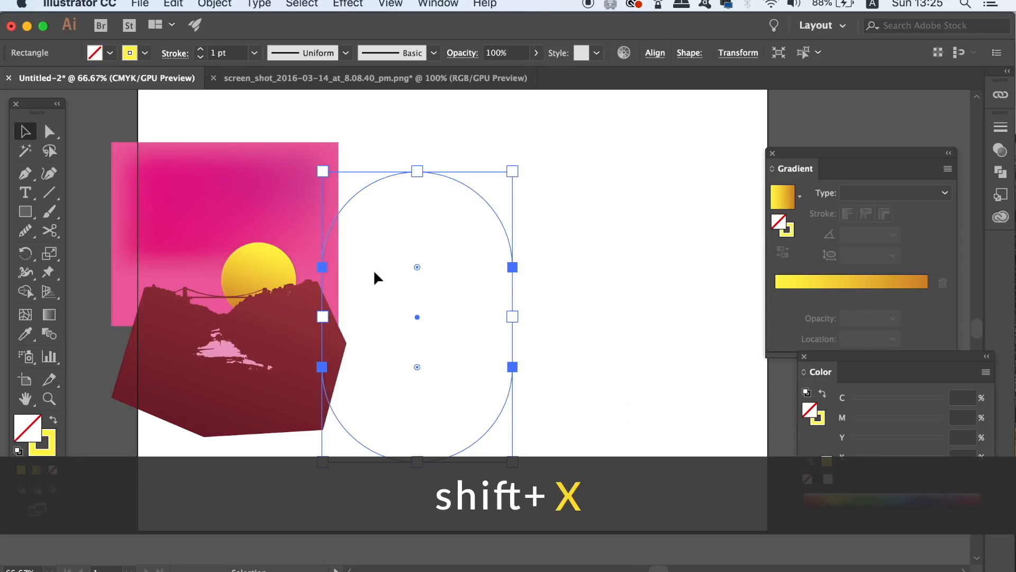
pyautogui.moveTo(437, 173); pyautogui.dragTo(674, 159)
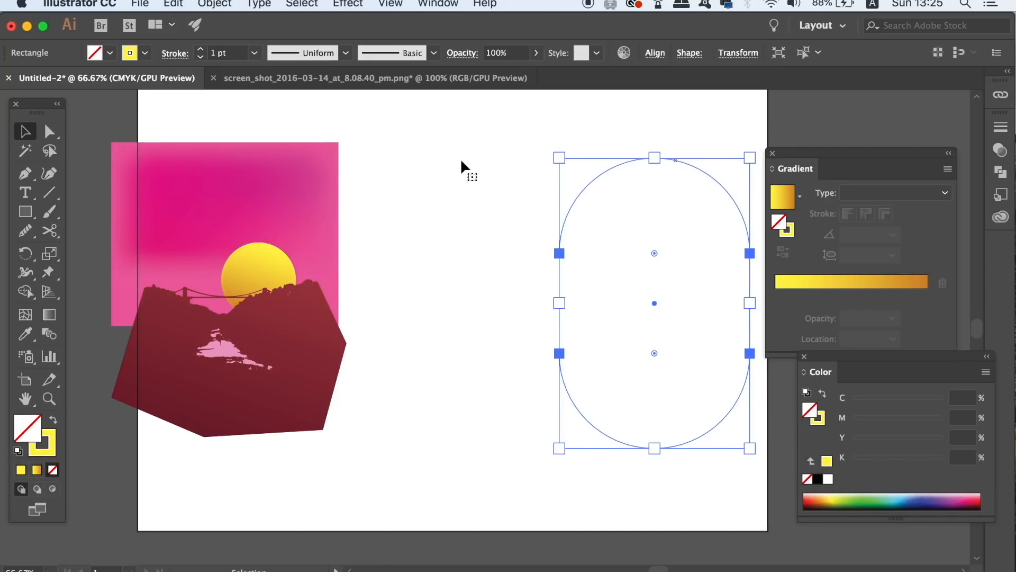
# Move the landscape onto the artboard and fit the capsule outline over it, scaled to about 121 x 185 mm
pyautogui.moveTo(322, 426); pyautogui.dragTo(495, 447)
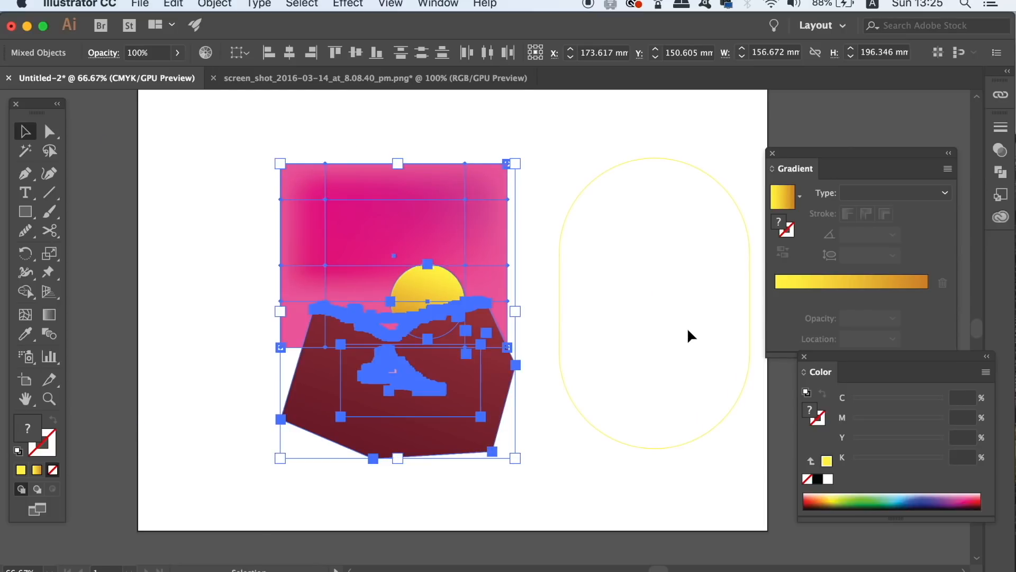
pyautogui.moveTo(747, 333); pyautogui.dragTo(497, 336)
pyautogui.moveTo(506, 164); pyautogui.dragTo(491, 170)
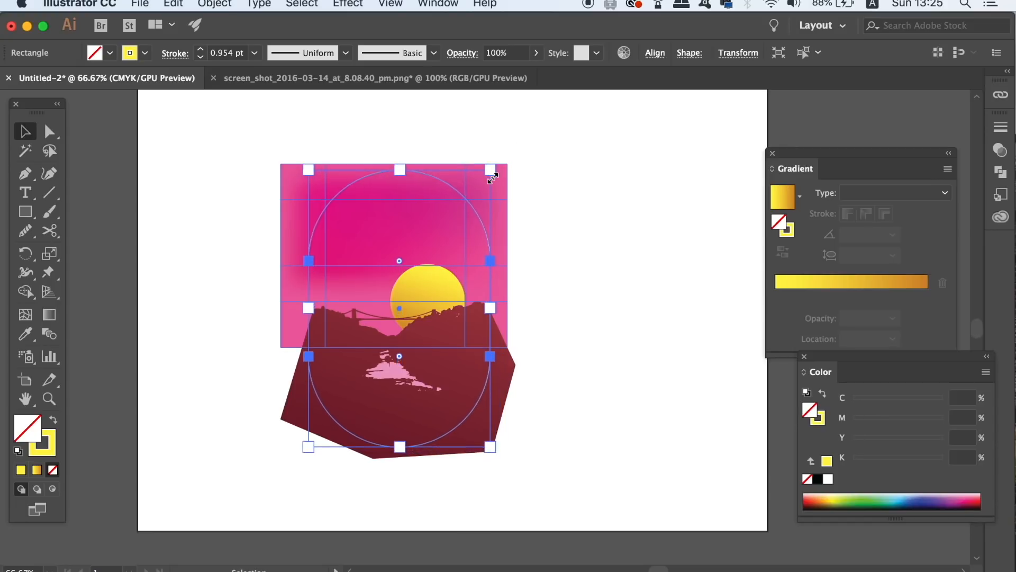
pyautogui.click(589, 196)
pyautogui.click(484, 218)
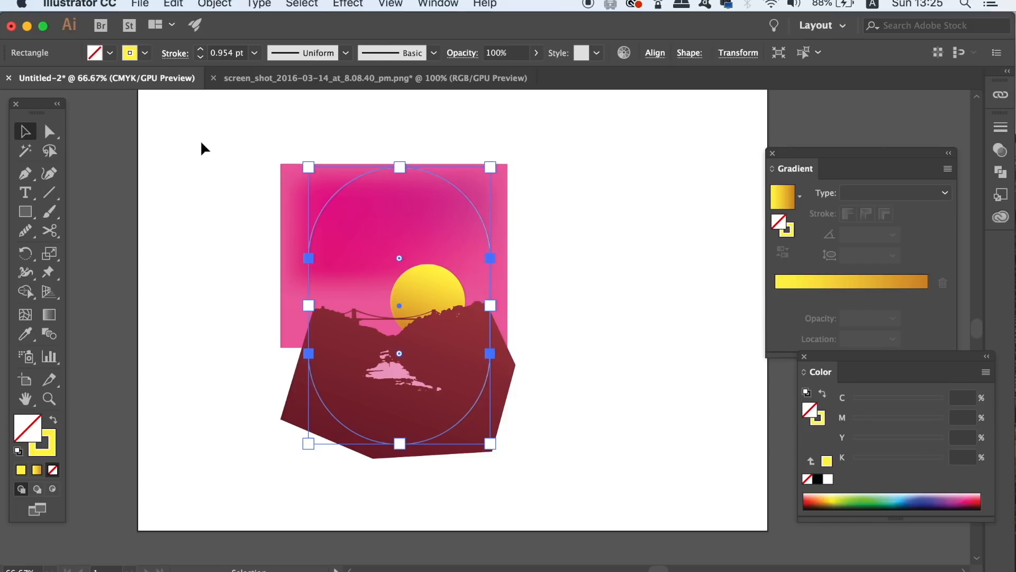
# Select the landscape together with the capsule outline, make a clipping mask from them and deselect
pyautogui.click(295, 186)
pyautogui.moveTo(575, 435); pyautogui.dragTo(579, 484)
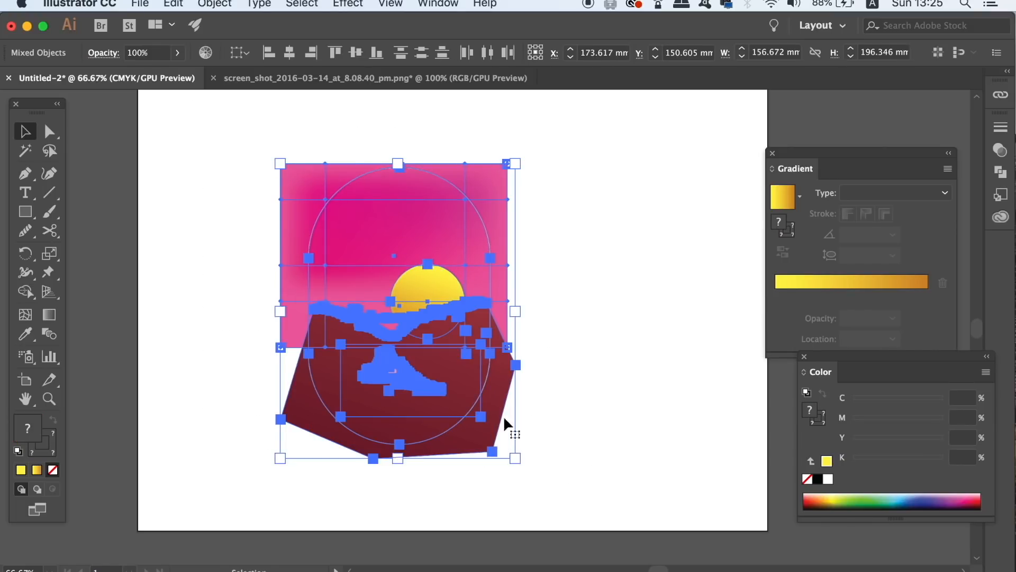
pyautogui.rightClick(462, 371)
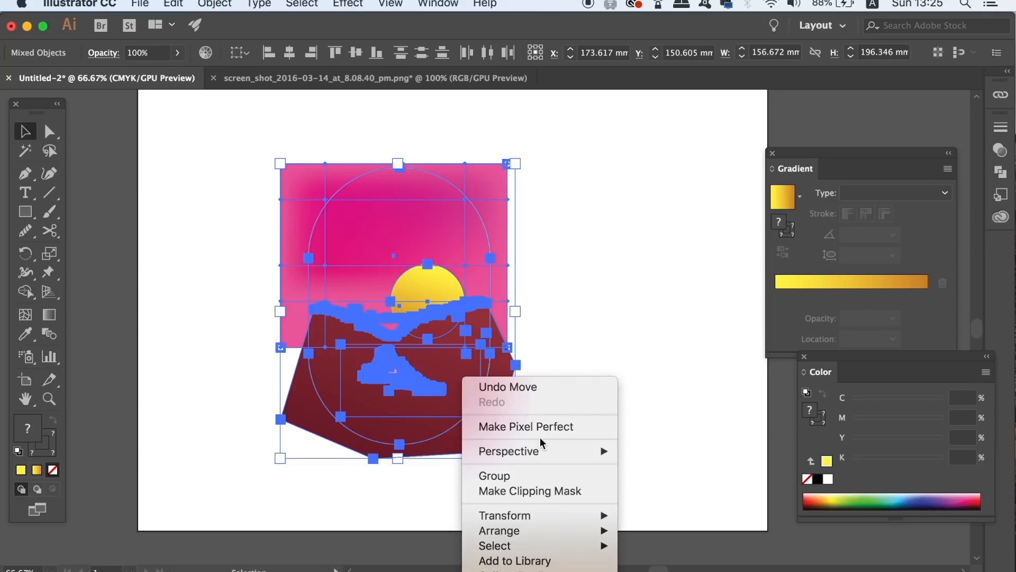
pyautogui.click(594, 490)
pyautogui.click(640, 416)
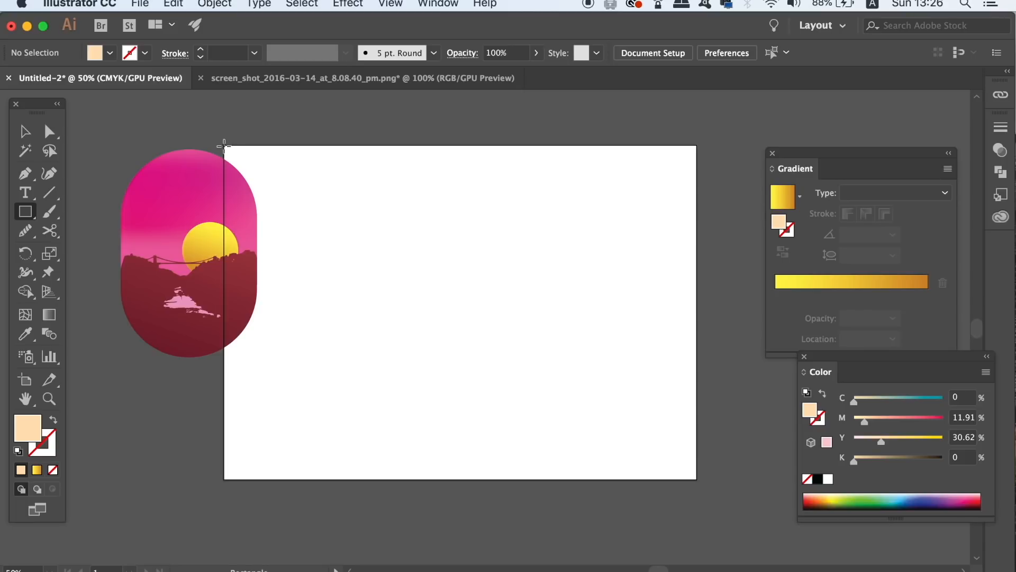
# Draw a pale peach rectangle (C 0, M 11.91, Y 30.62, K 0) over the whole artboard and send it to the back
pyautogui.moveTo(224, 144); pyautogui.dragTo(697, 479)
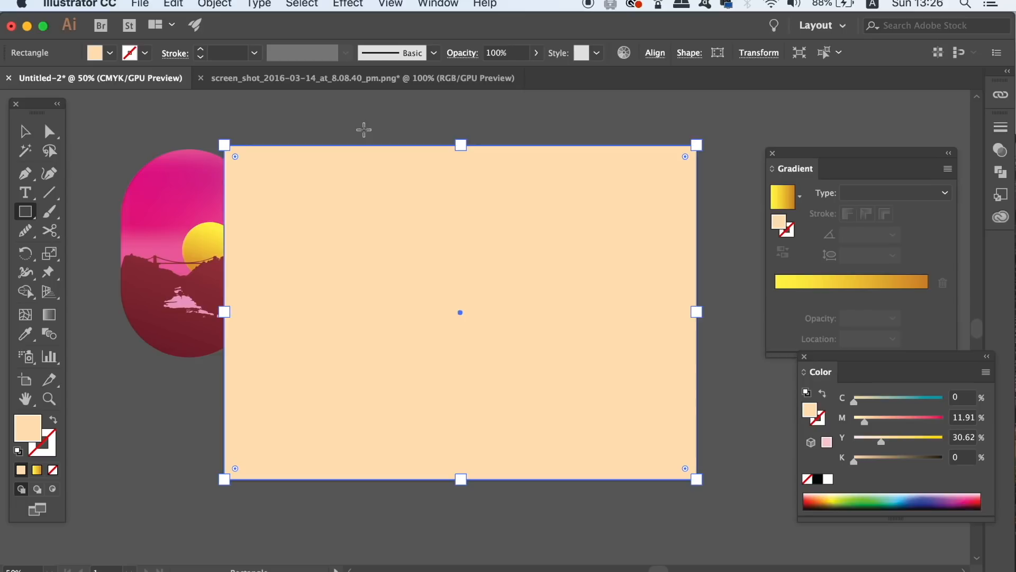
pyautogui.click(202, 5)
pyautogui.moveTo(227, 36)
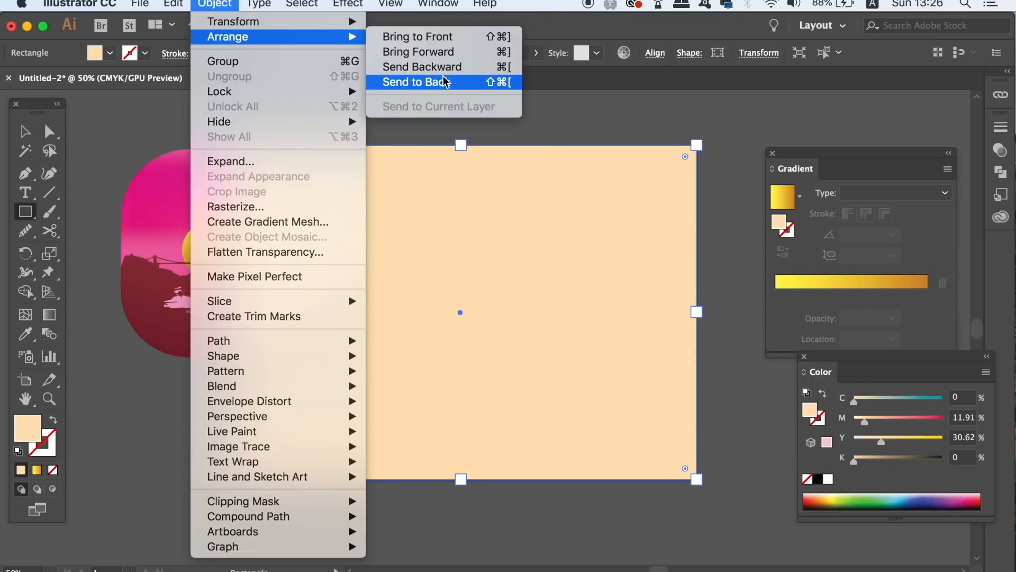
pyautogui.click(418, 82)
# Move the clipped landscape to the middle of the peach background and deselect it
pyautogui.click(25, 131)
pyautogui.moveTo(162, 212); pyautogui.dragTo(434, 269)
pyautogui.click(723, 348)
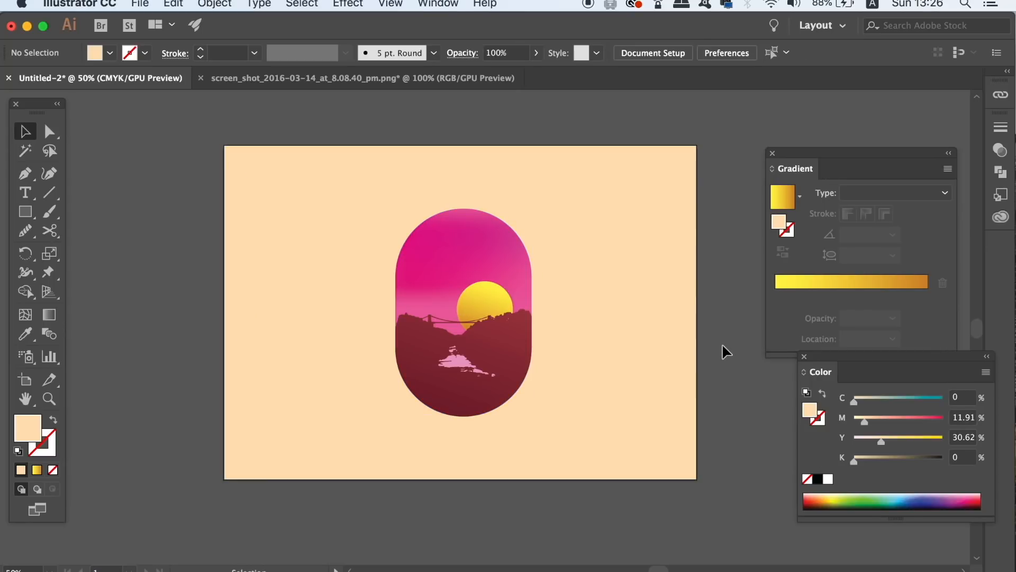
# Try Overlay on the clipped landscape and settle on Soft Light as its blending mode
pyautogui.press('super+a')
pyautogui.press('super+equal')
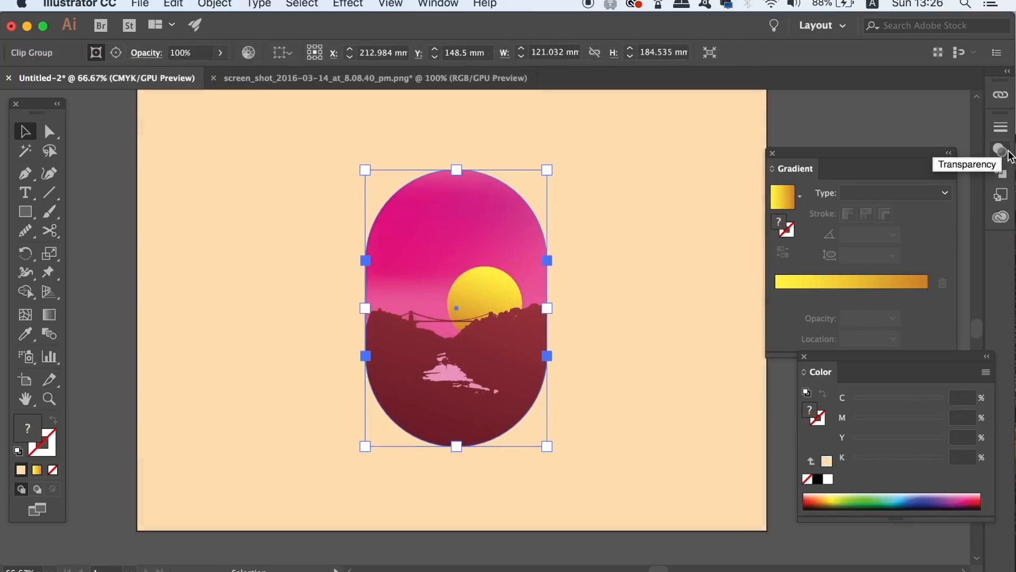
pyautogui.click(1000, 153)
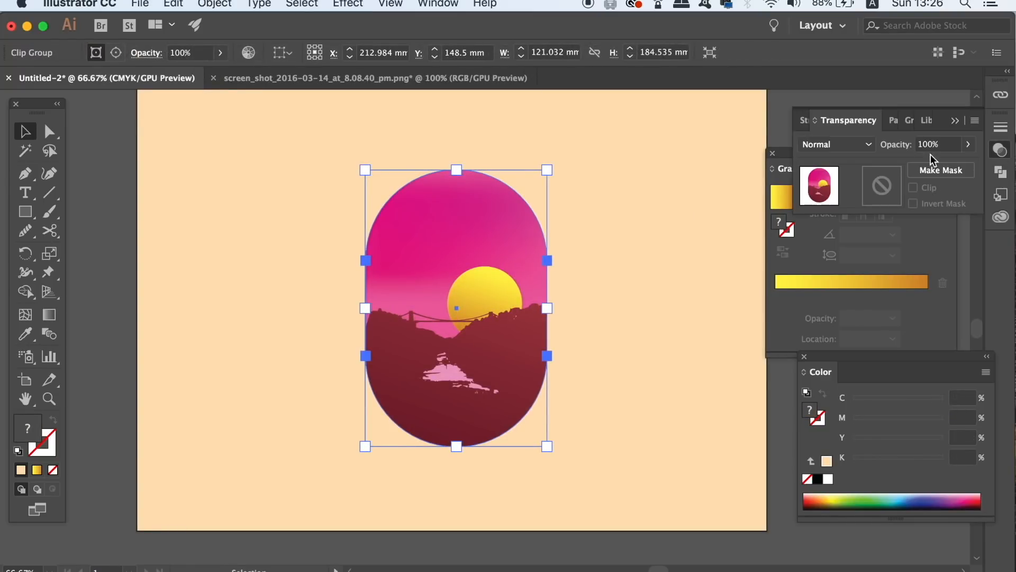
pyautogui.click(850, 146)
pyautogui.click(842, 295)
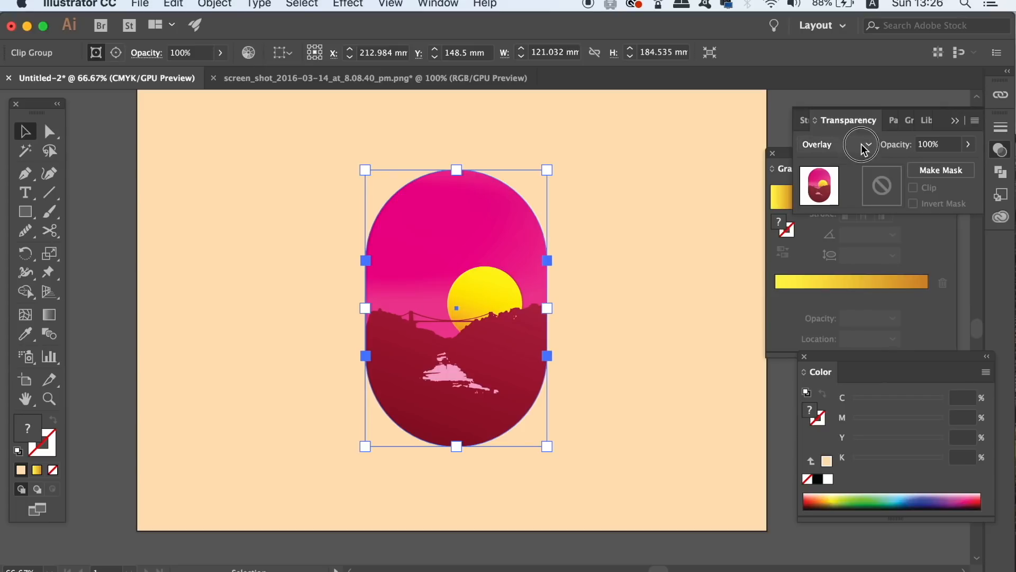
pyautogui.click(863, 148)
pyautogui.click(853, 313)
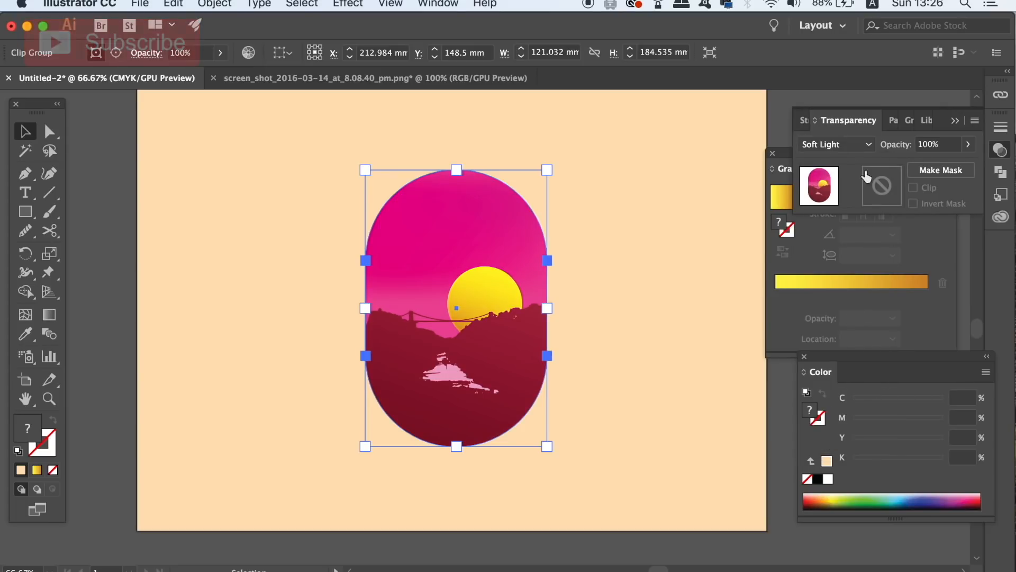
pyautogui.click(836, 144)
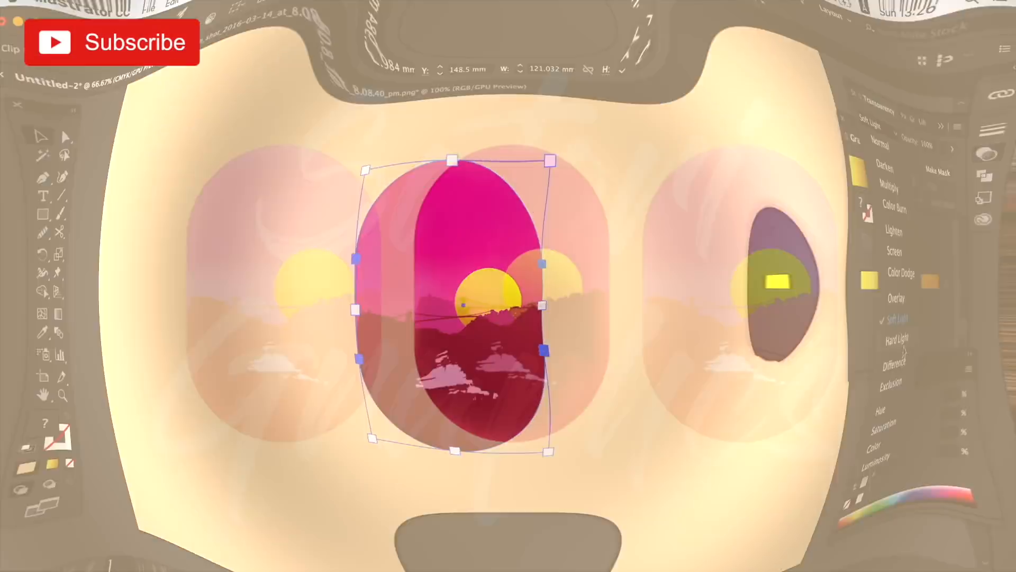